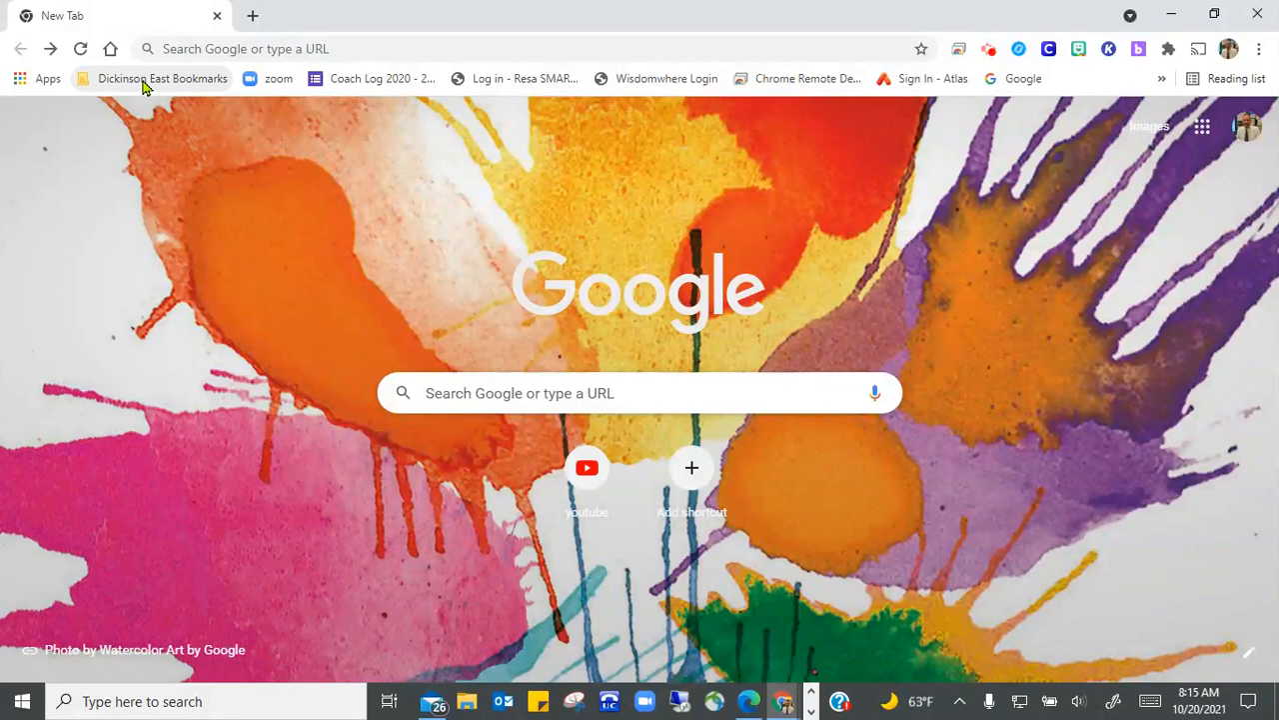
Open the MiStar site from the Dickinson East Bookmarks and go to the MISTAR-Q login page
click(143, 87)
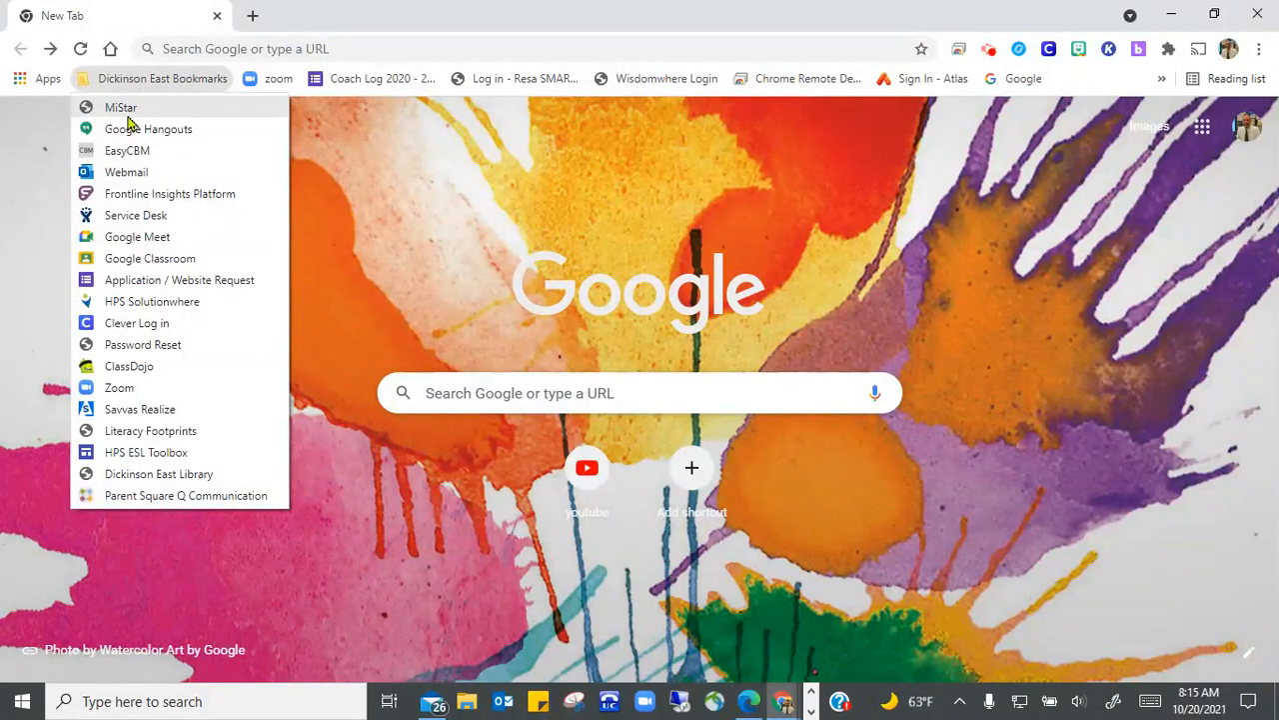
click(127, 110)
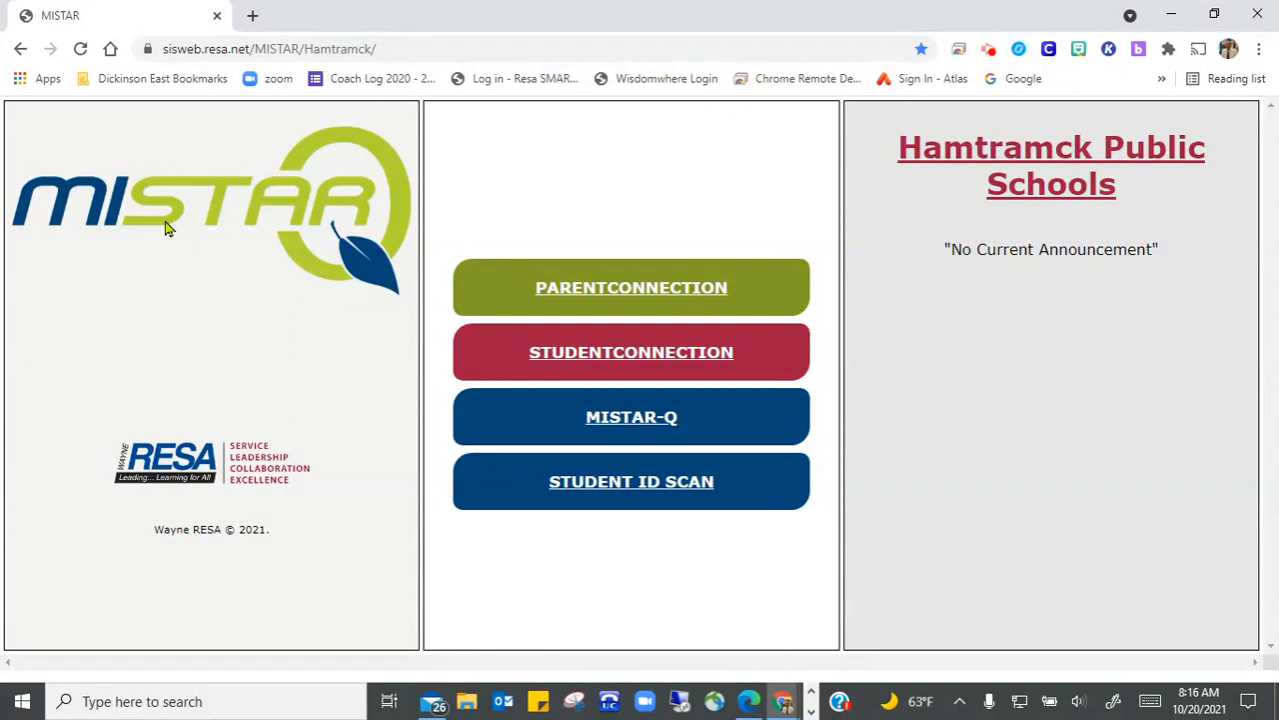
click(619, 421)
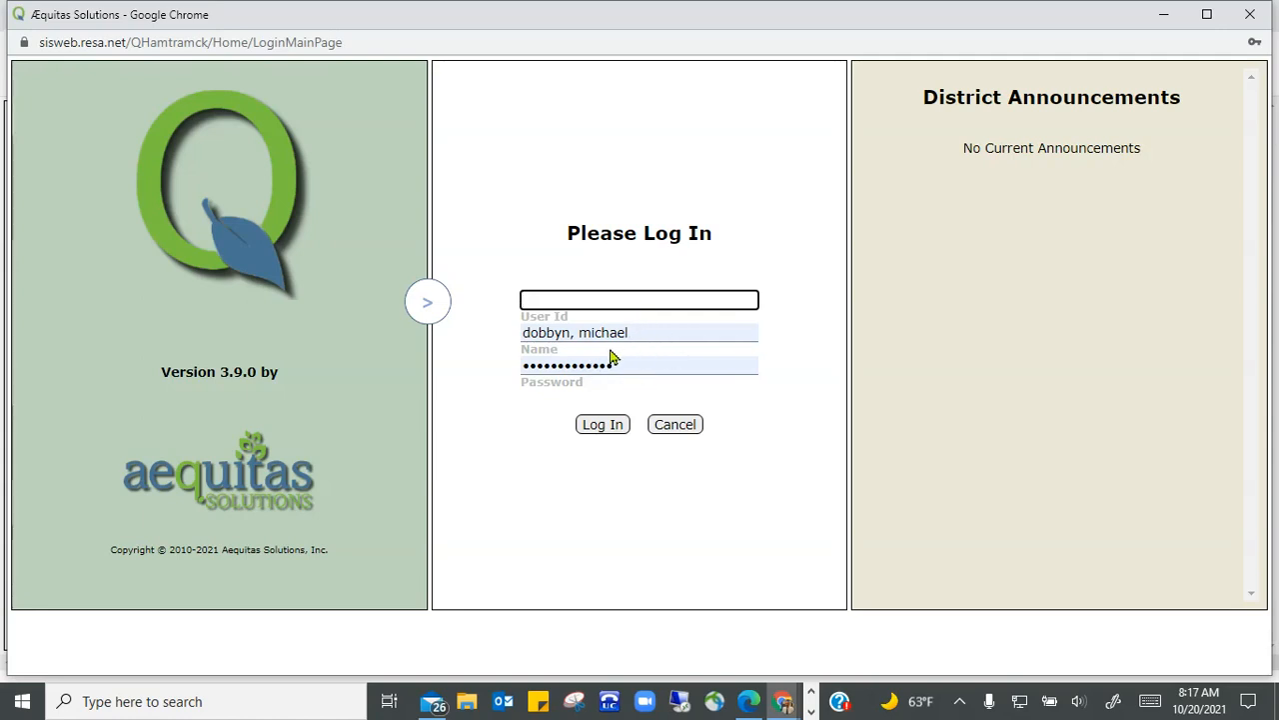
Log in with the saved credentials and enter the Kosciuszko Middle School track
click(602, 425)
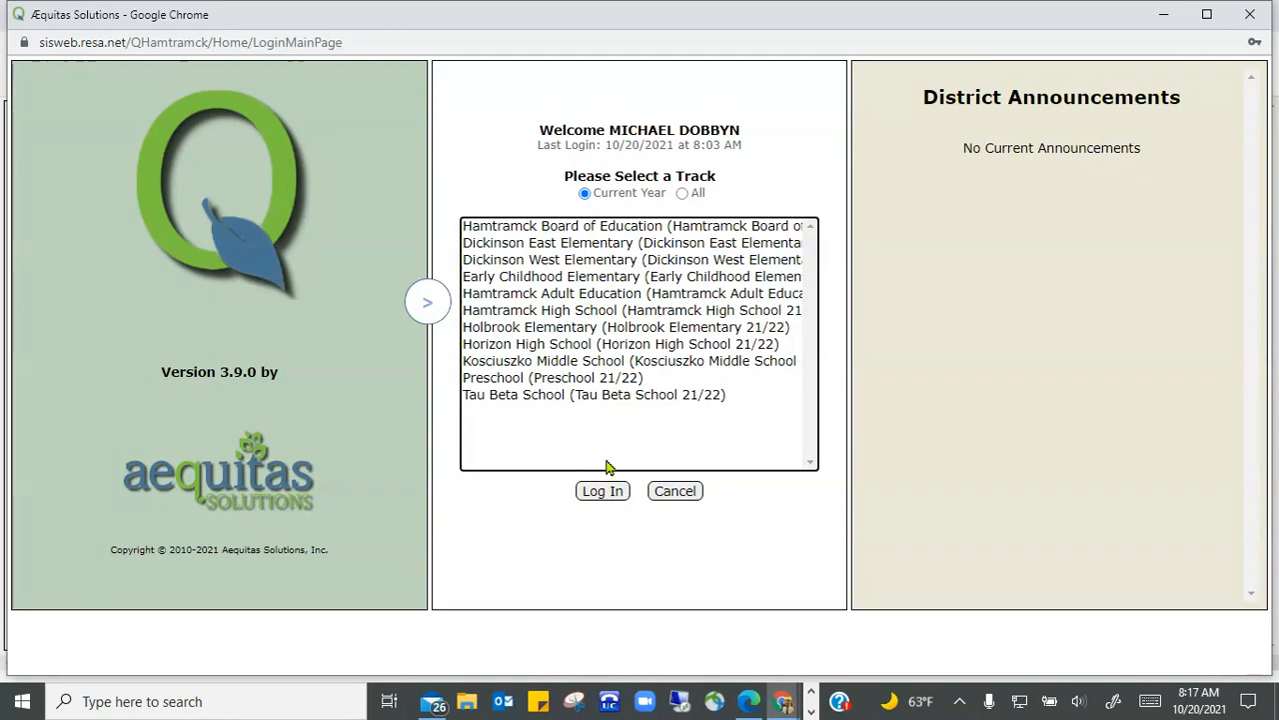
click(567, 365)
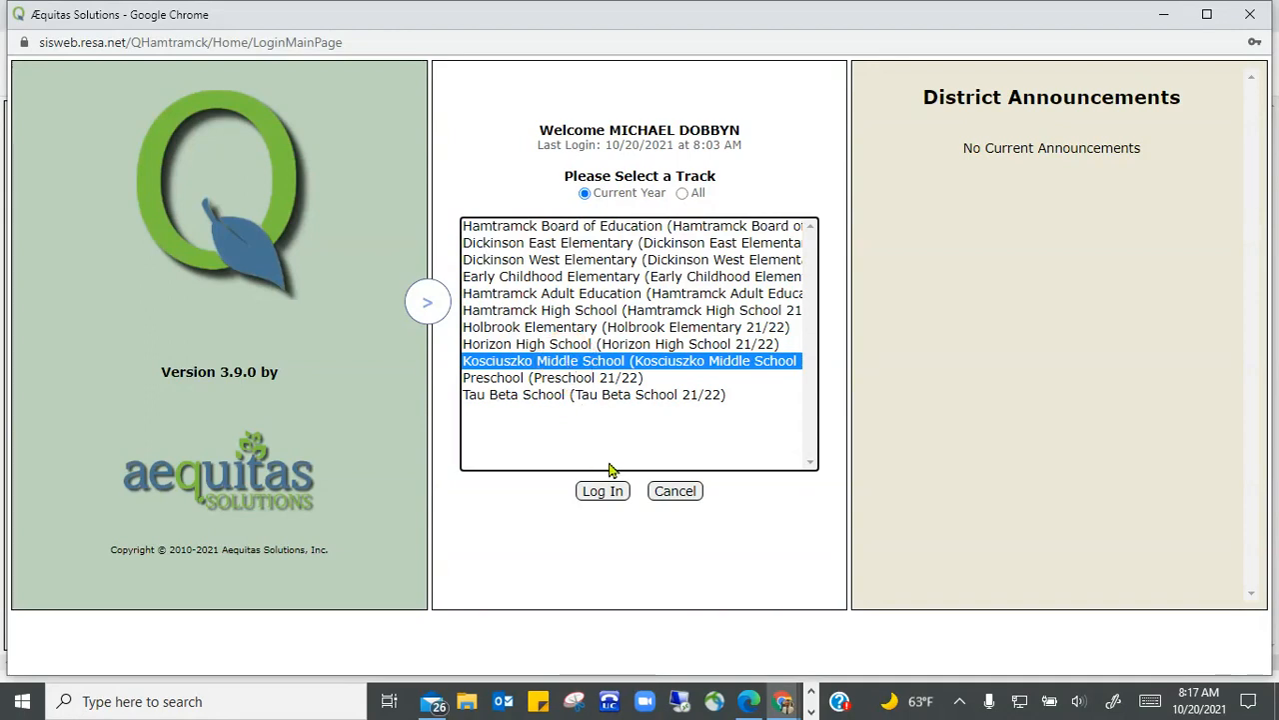
click(600, 492)
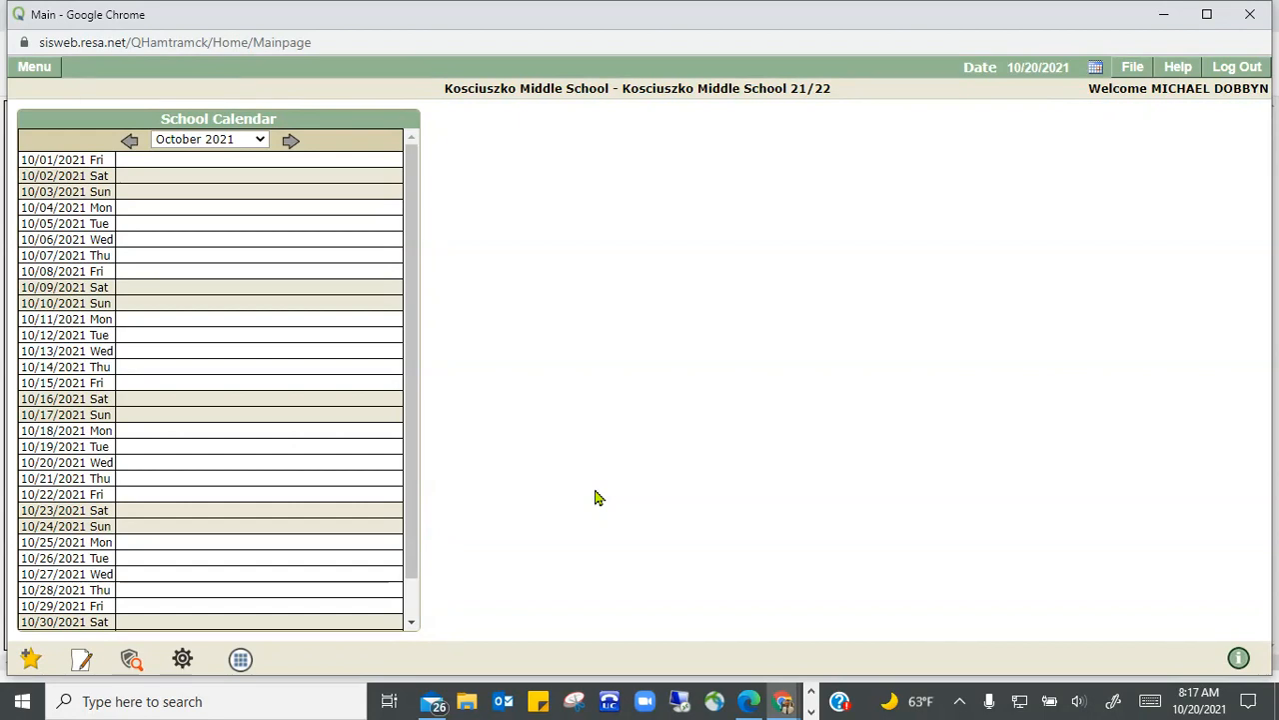
Switch the session to the math teacher's user account so that teacher's classes can be accessed
click(1132, 72)
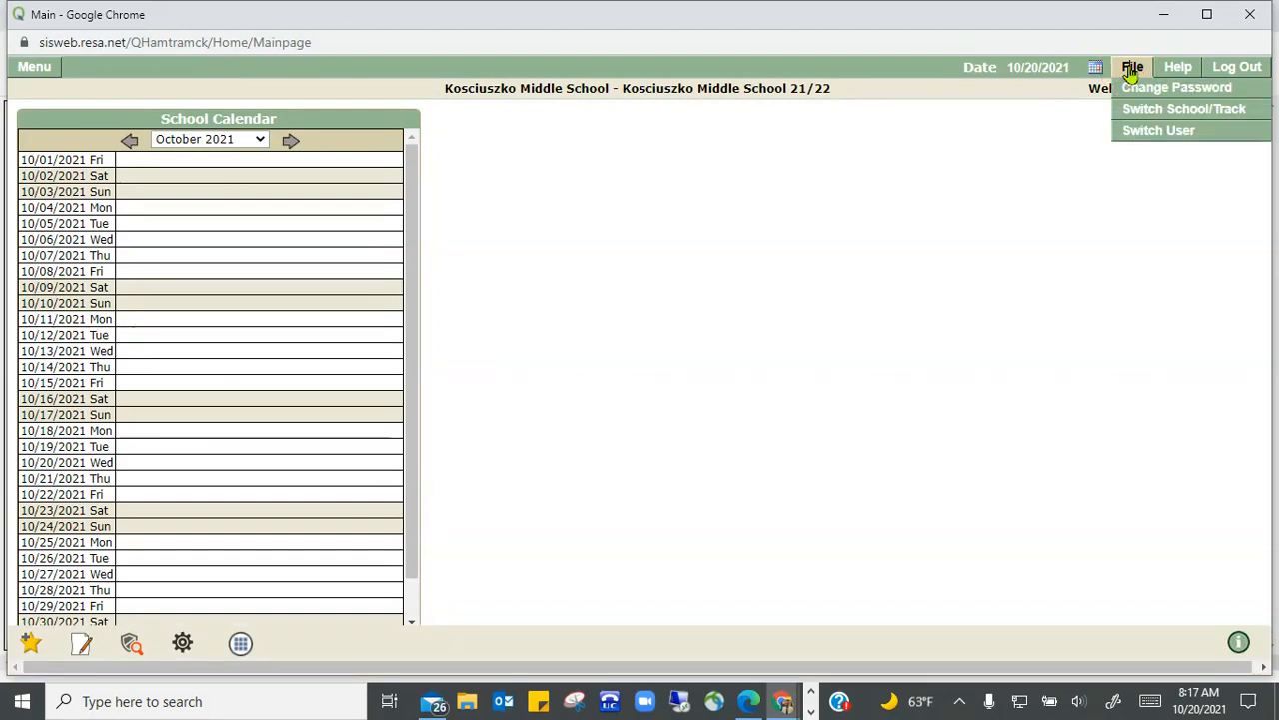
click(1154, 136)
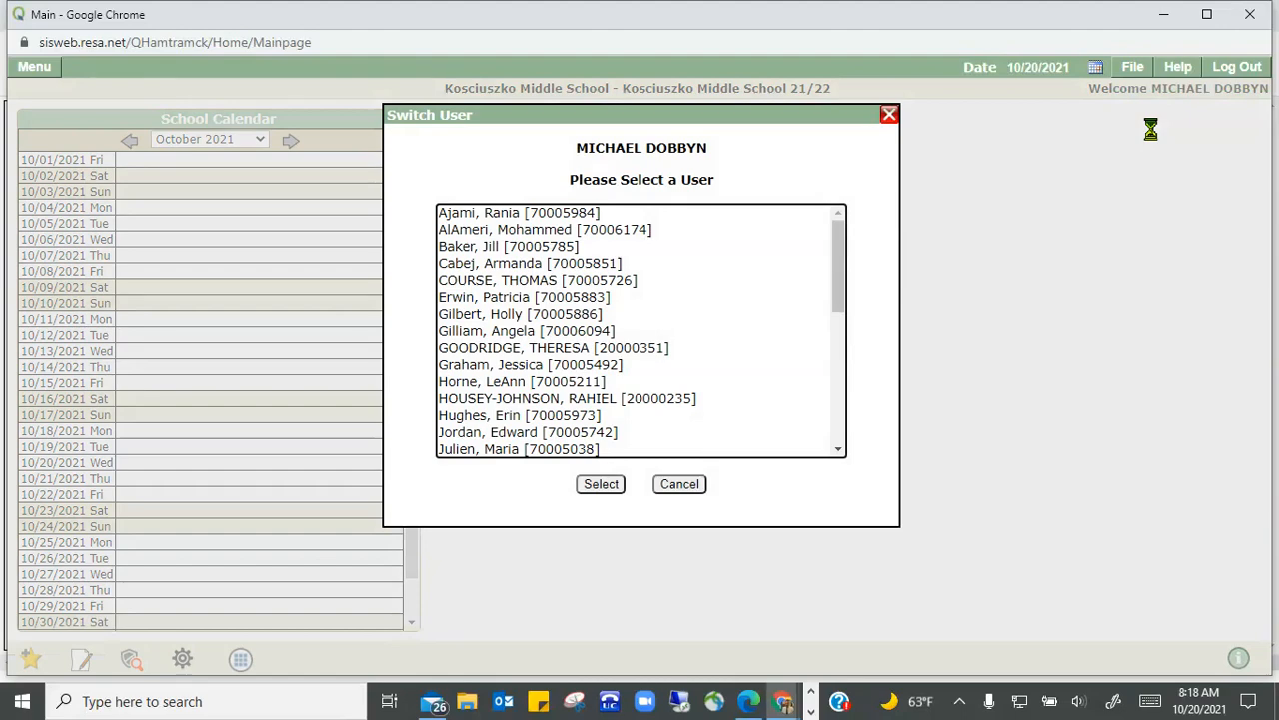
scroll(717, 304, down, 3)
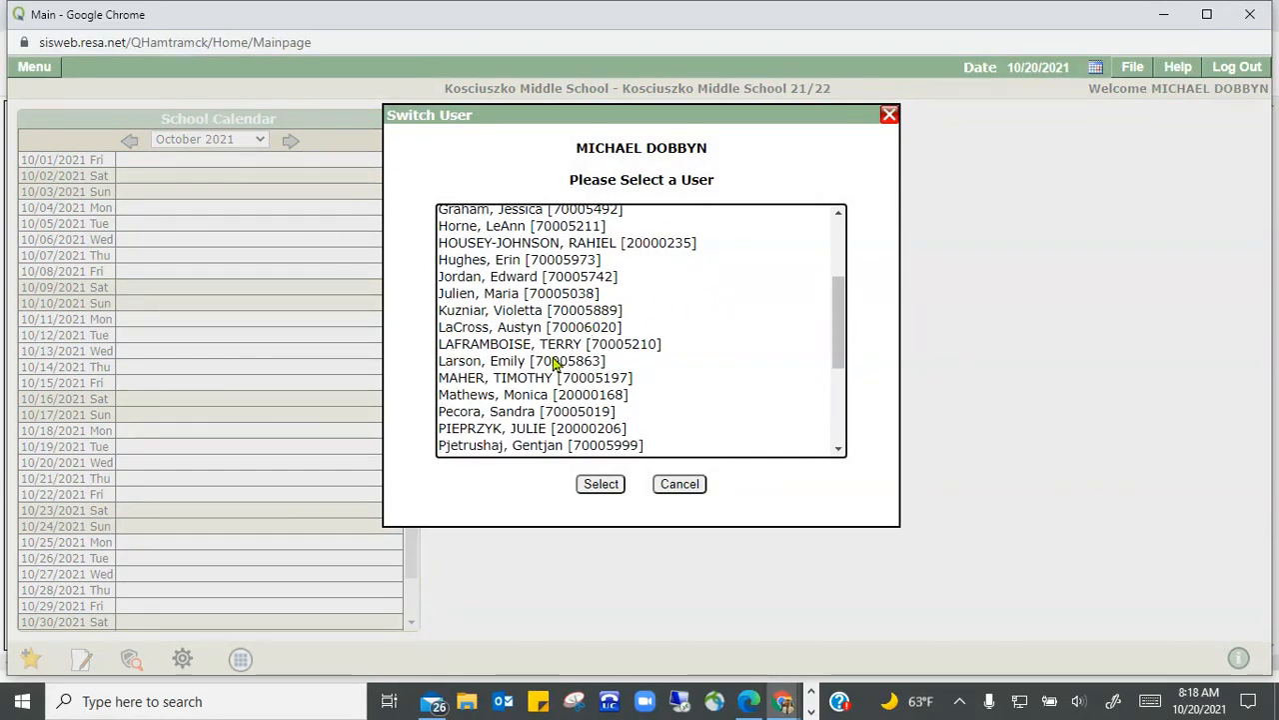
click(518, 432)
click(597, 485)
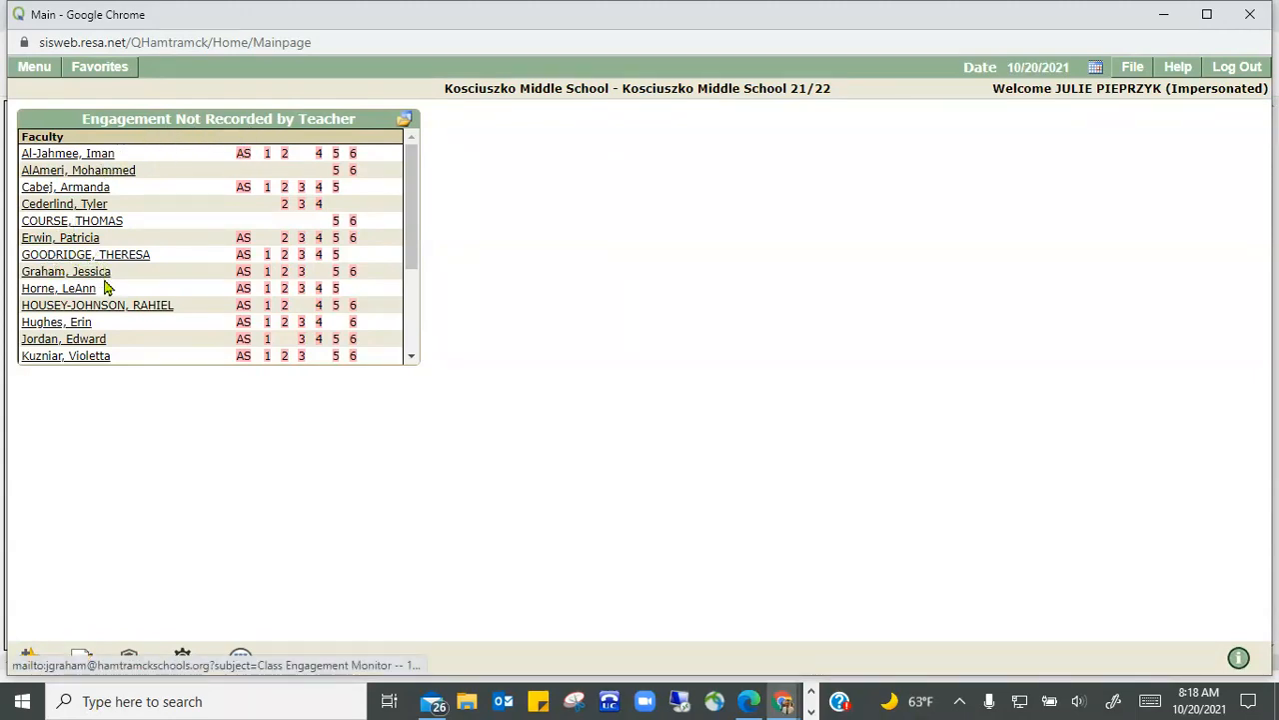
Open the Grade Book under Marks, load the period 1 Algebra I class, and start adding a new task
click(35, 70)
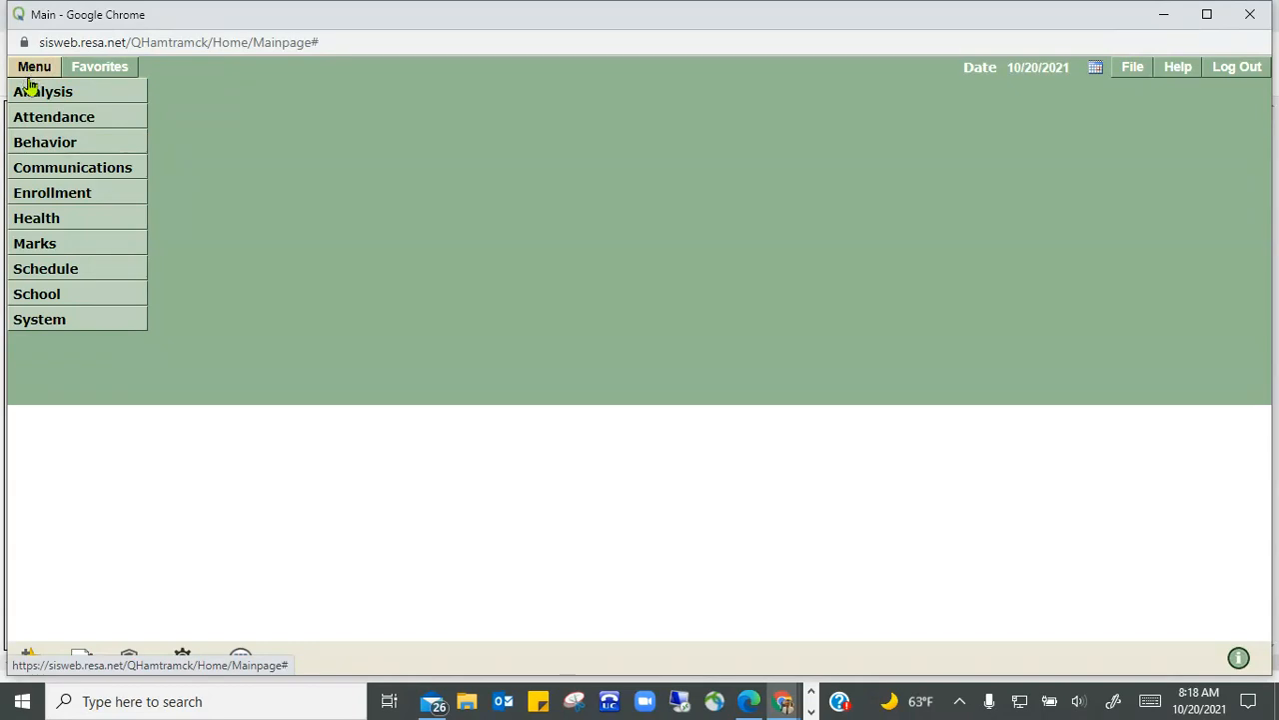
click(25, 92)
click(18, 250)
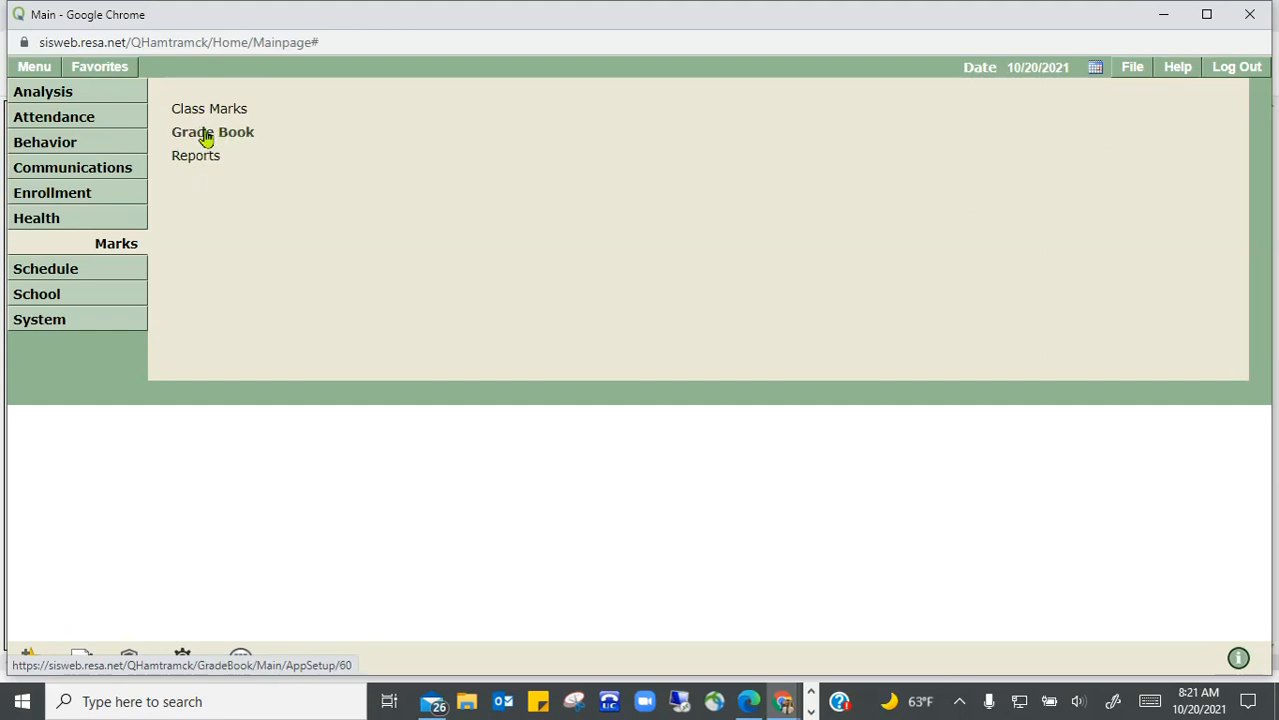
click(205, 138)
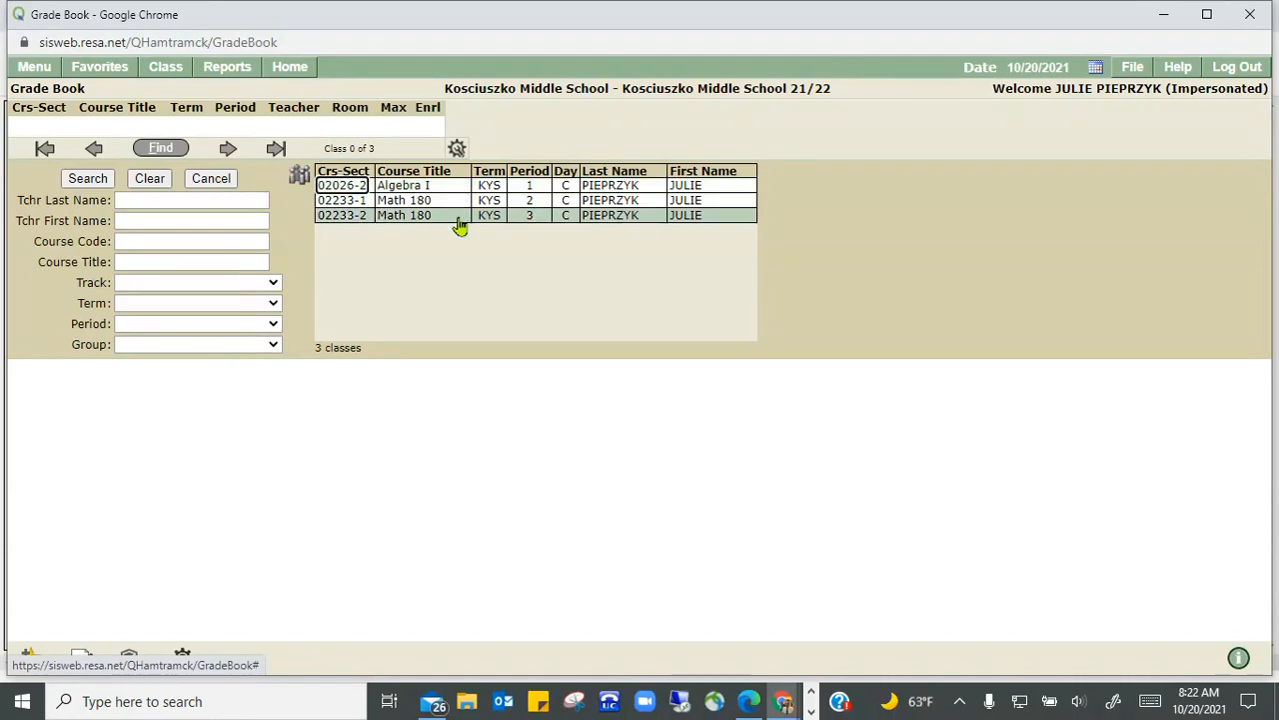
double_click(400, 186)
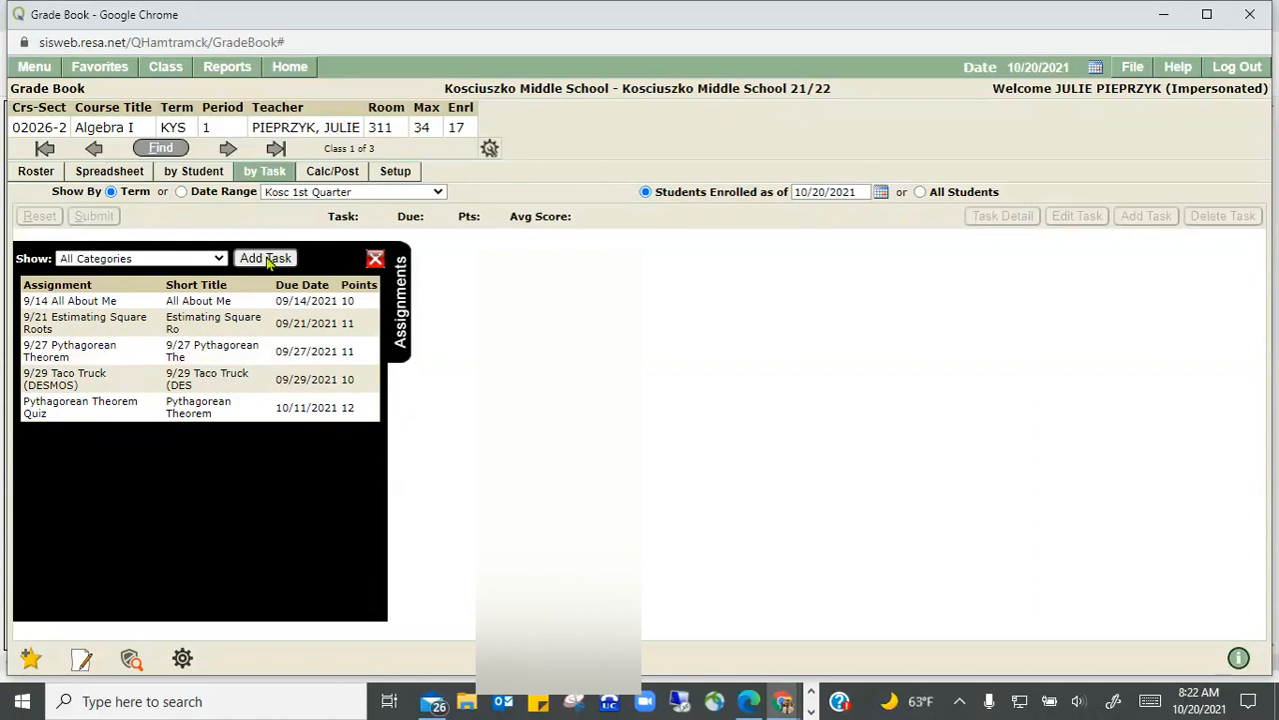
click(266, 259)
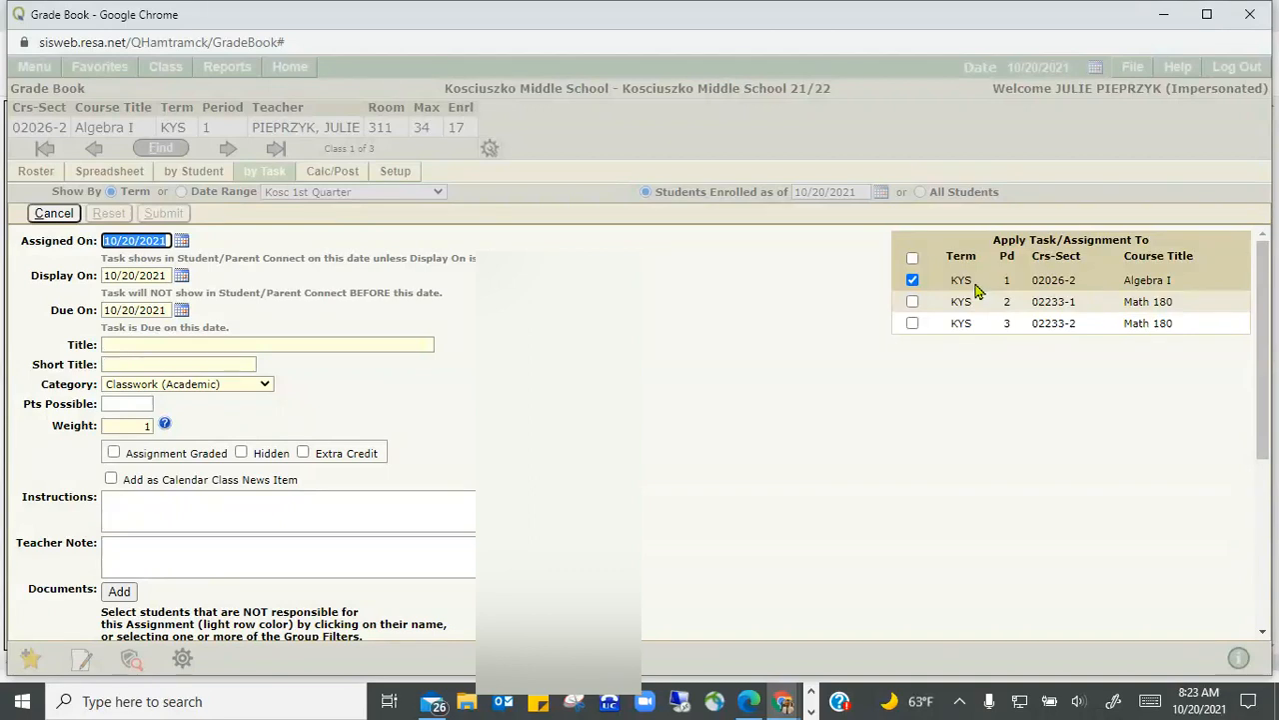
Try applying the task to different combinations of the three classes, ending with only the period 1 Algebra I class selected
click(913, 259)
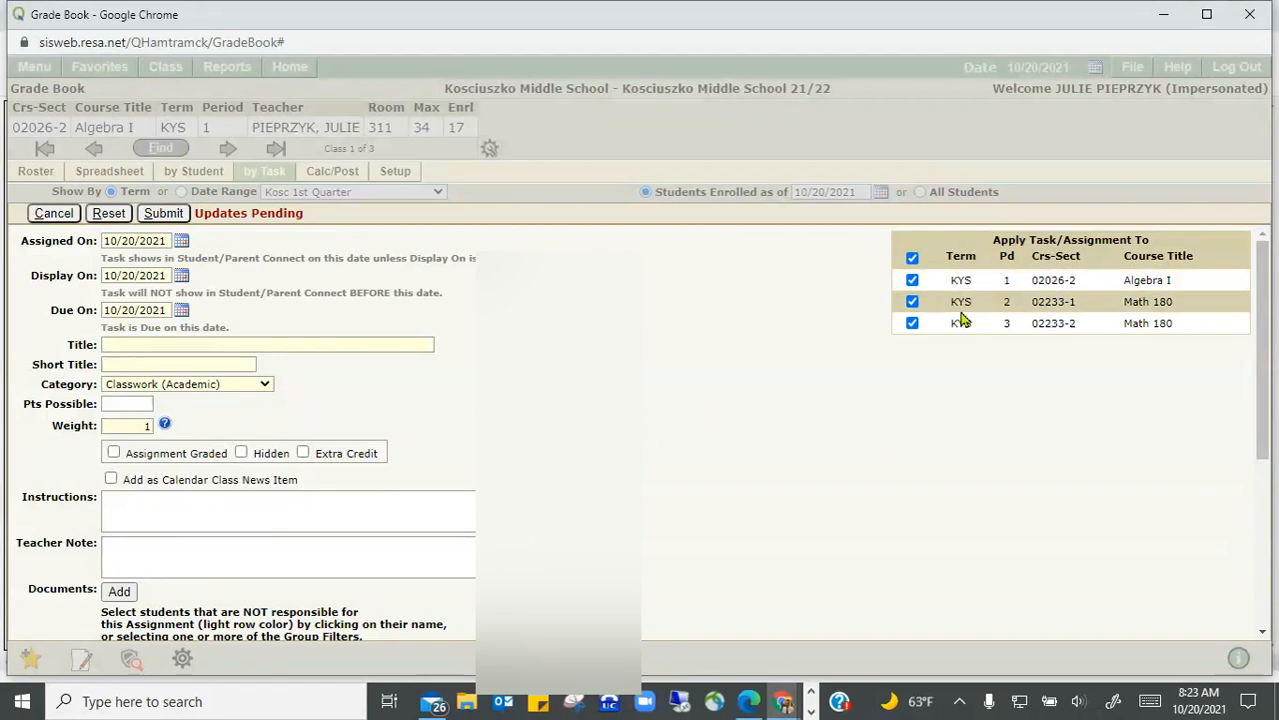
click(913, 257)
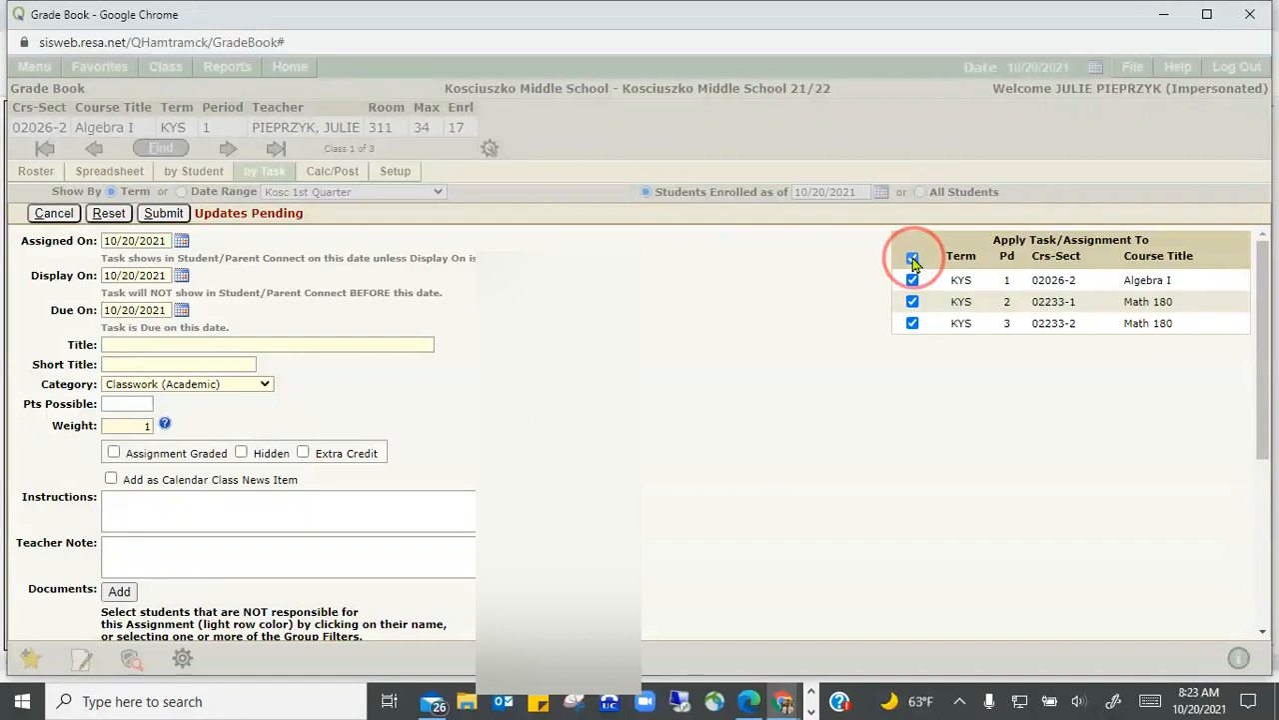
click(912, 280)
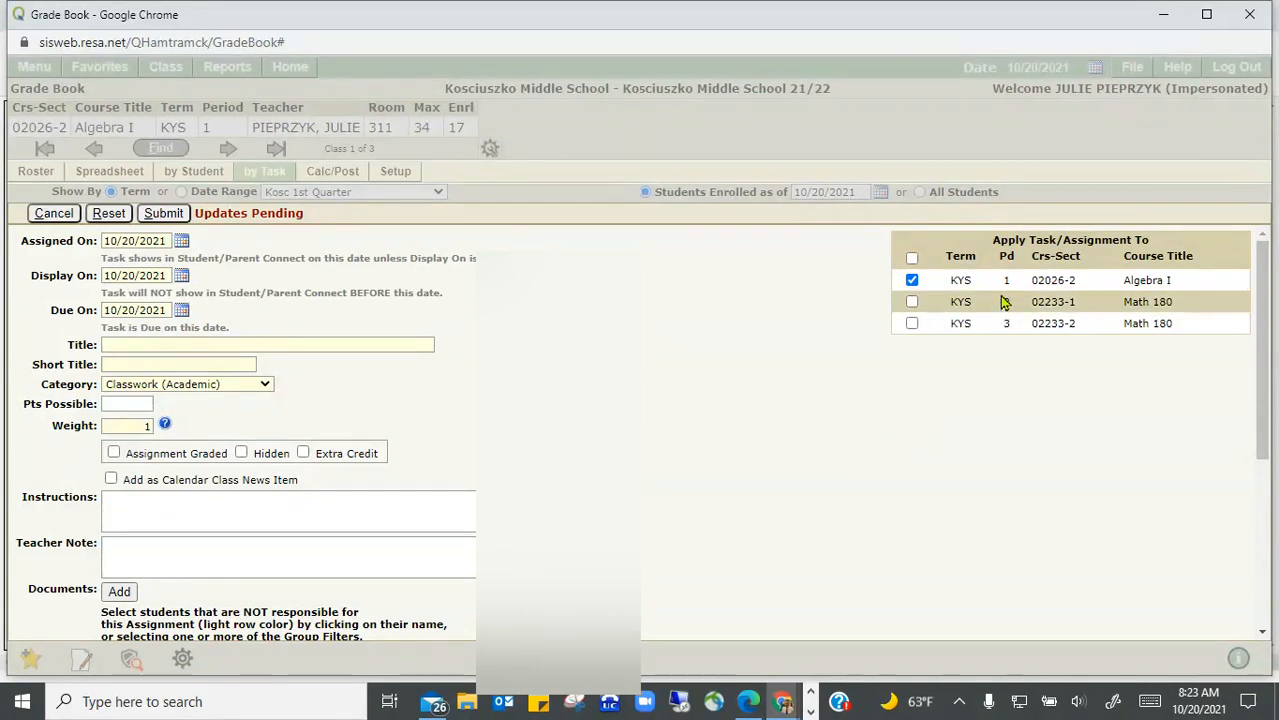
click(922, 294)
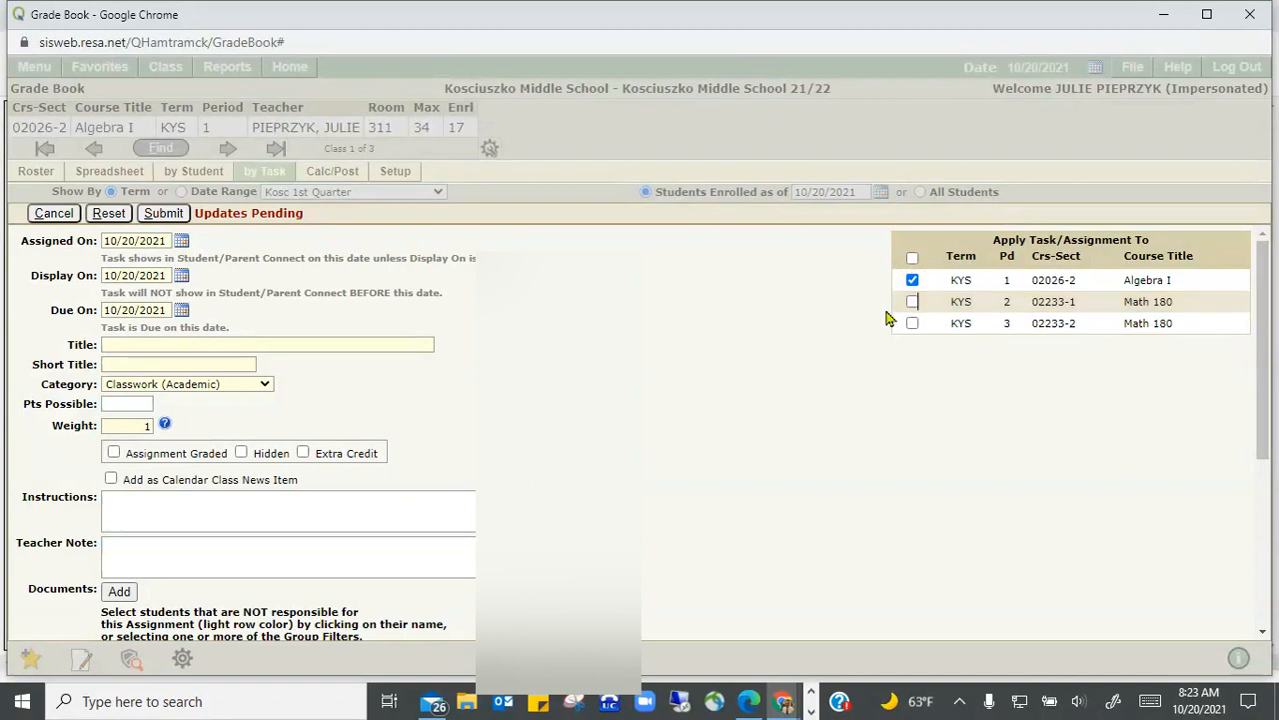
click(911, 303)
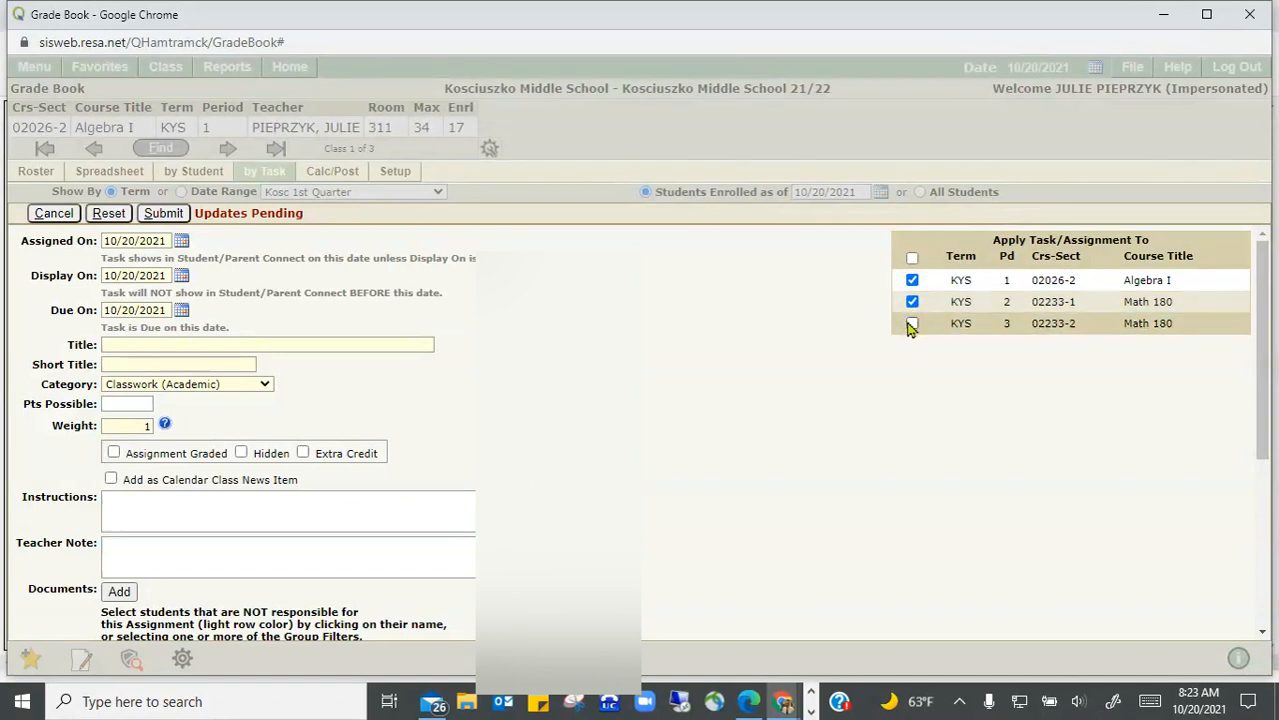
click(911, 326)
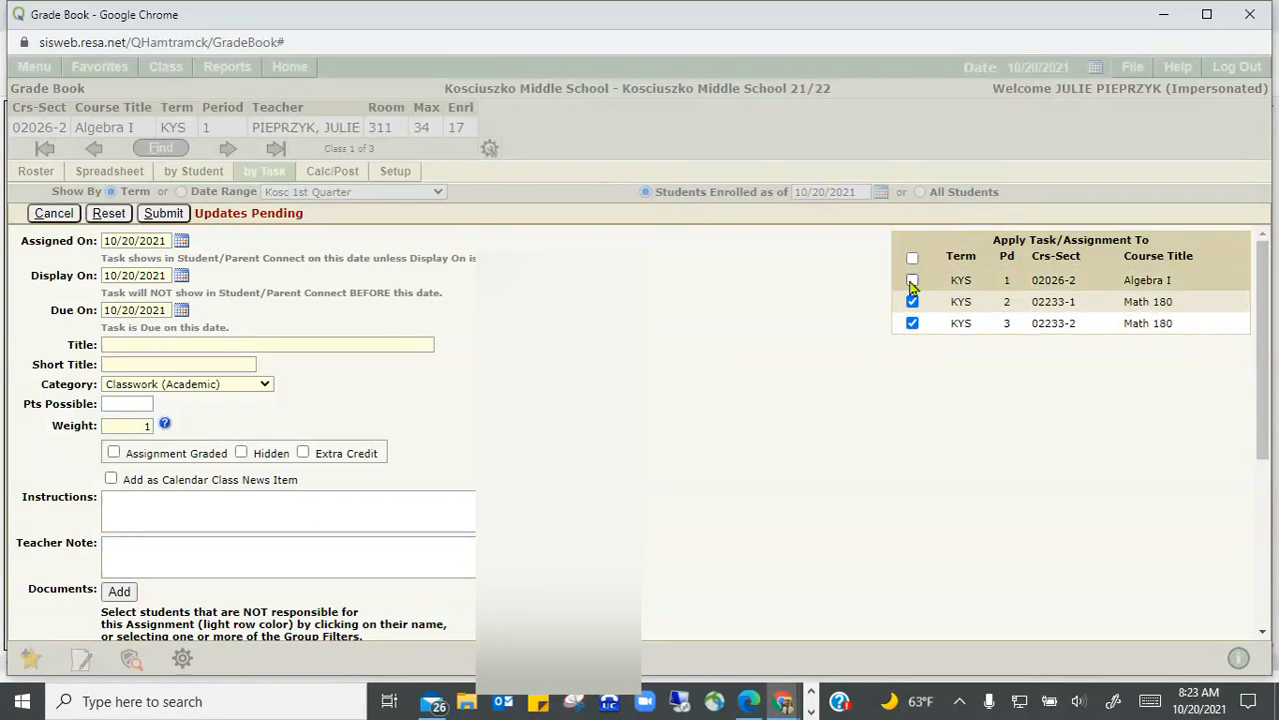
click(913, 282)
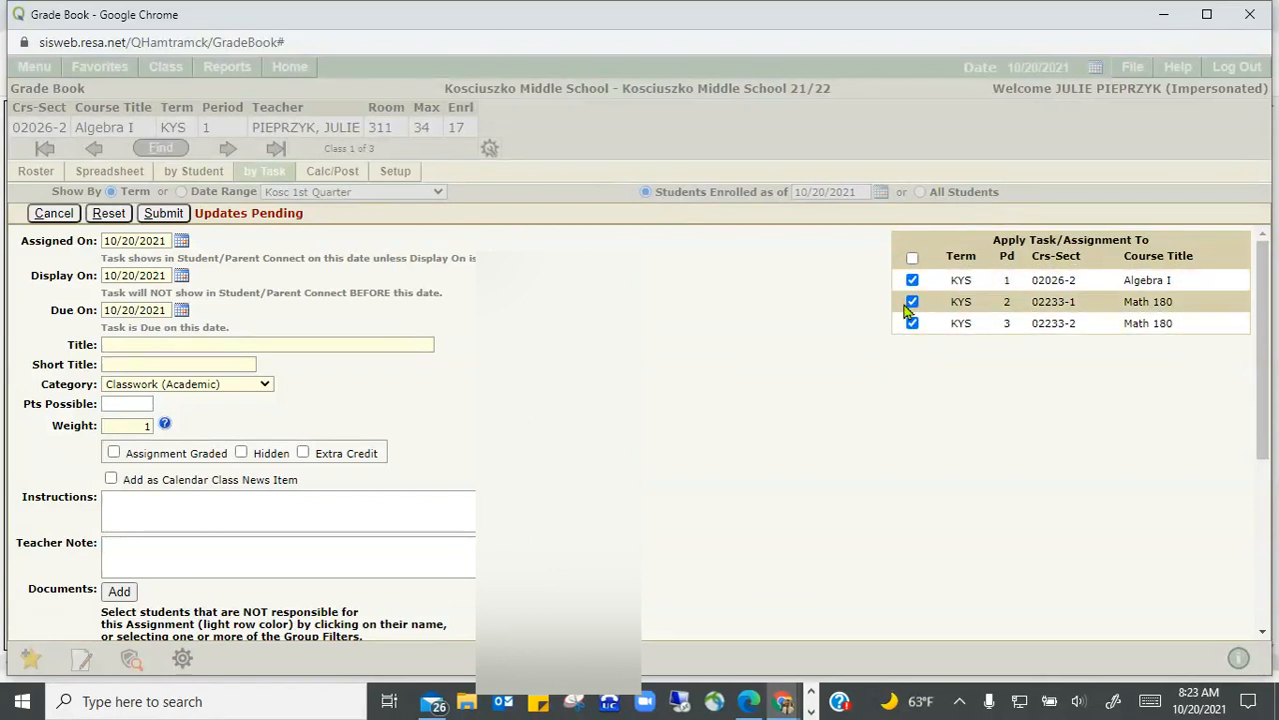
click(912, 302)
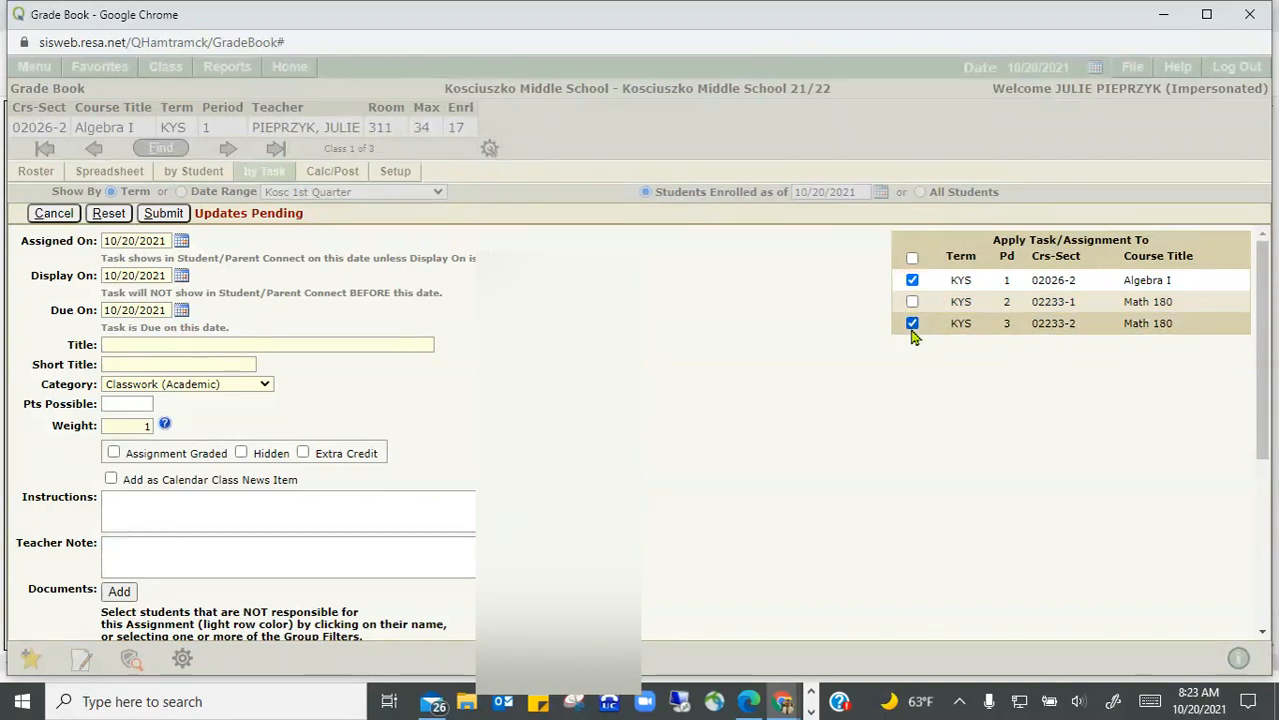
click(912, 323)
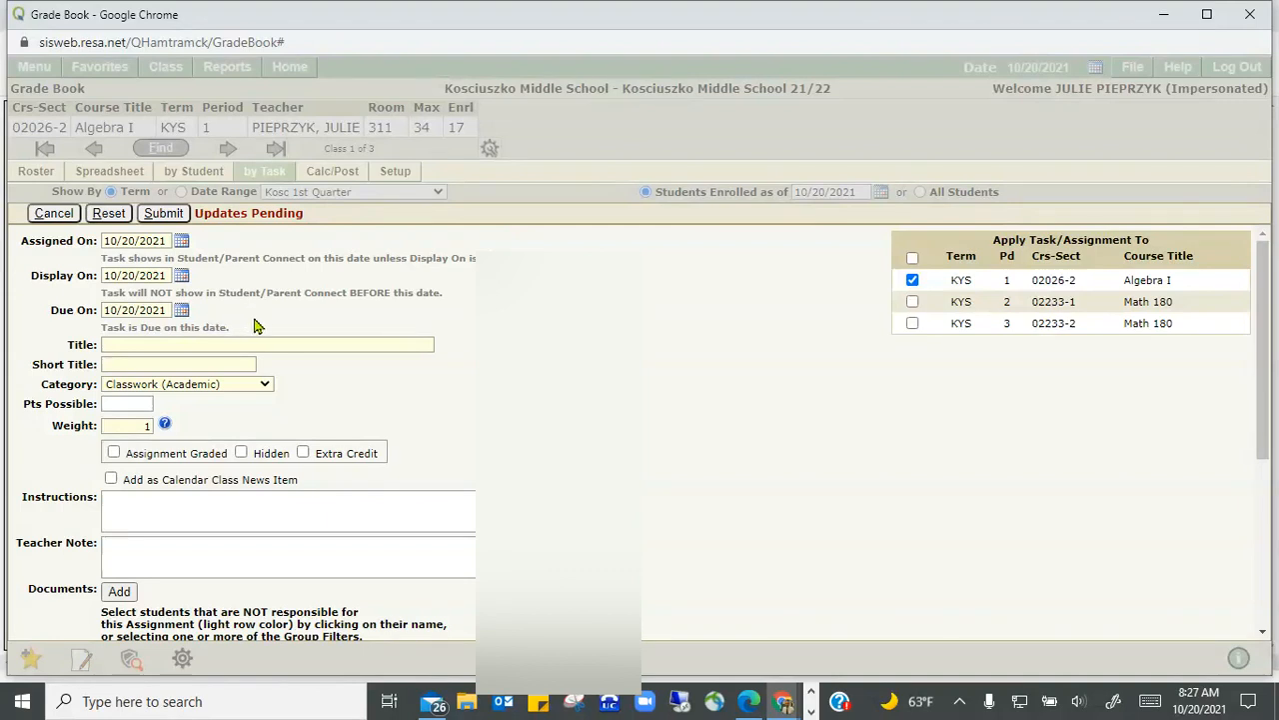
Enter "lesson 3 cahpter 2 homework" as the new task's title
click(118, 346)
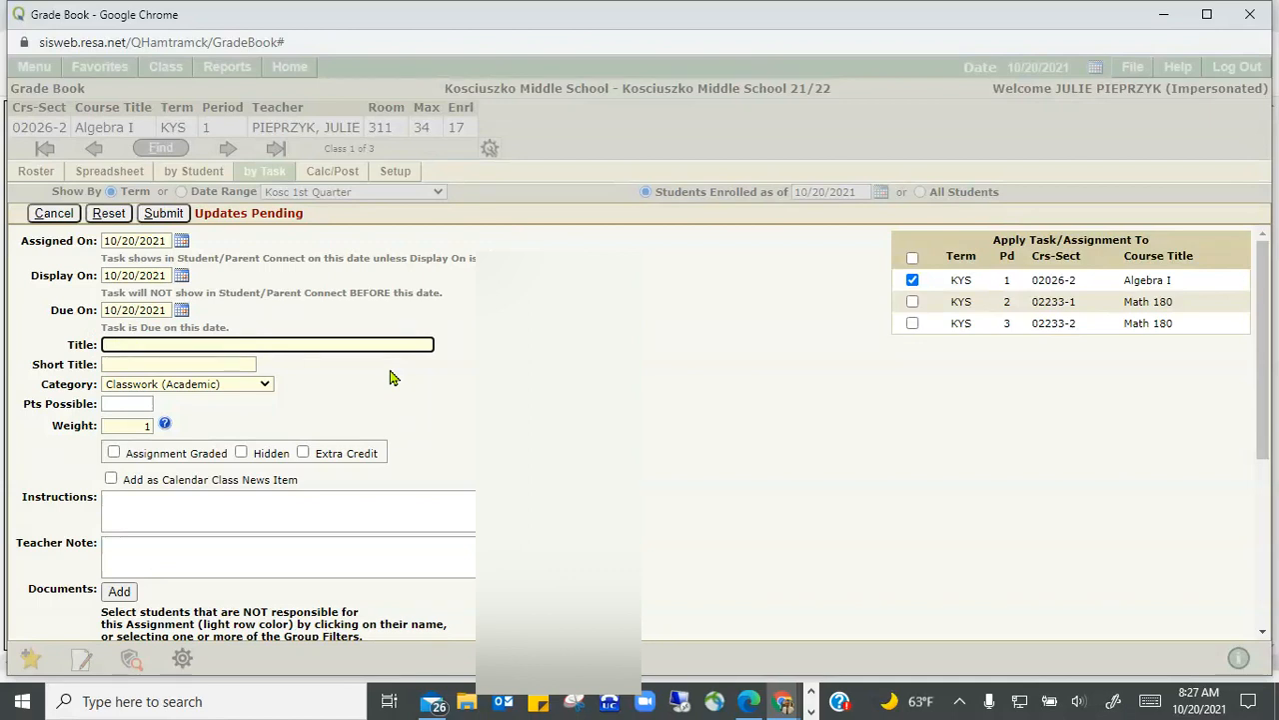
text(lesson 3 ca)
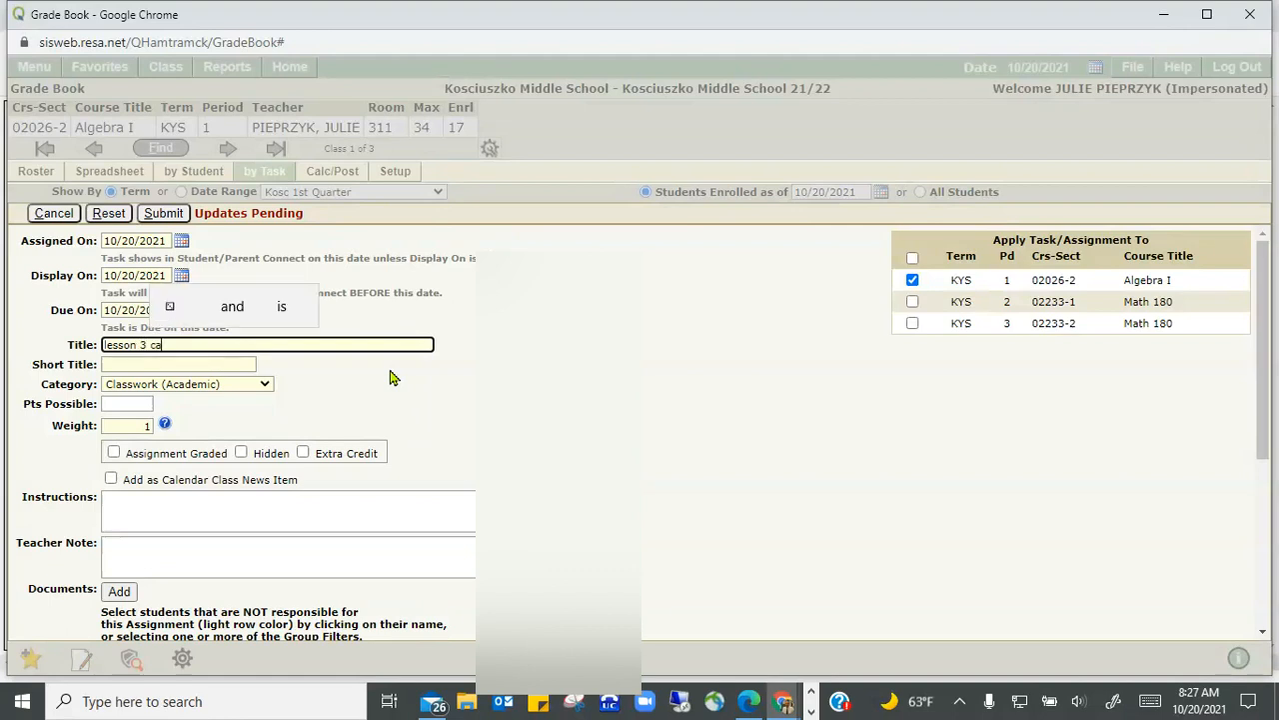
text(hpter 2)
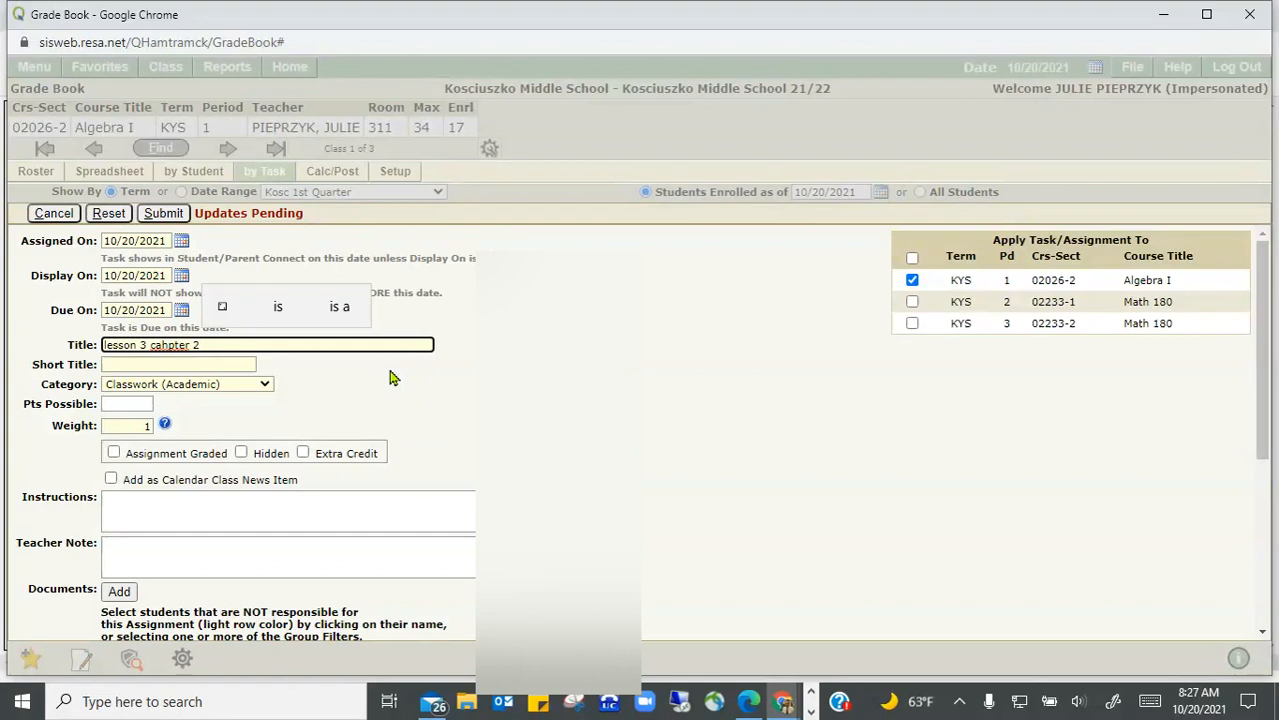
text( homework)
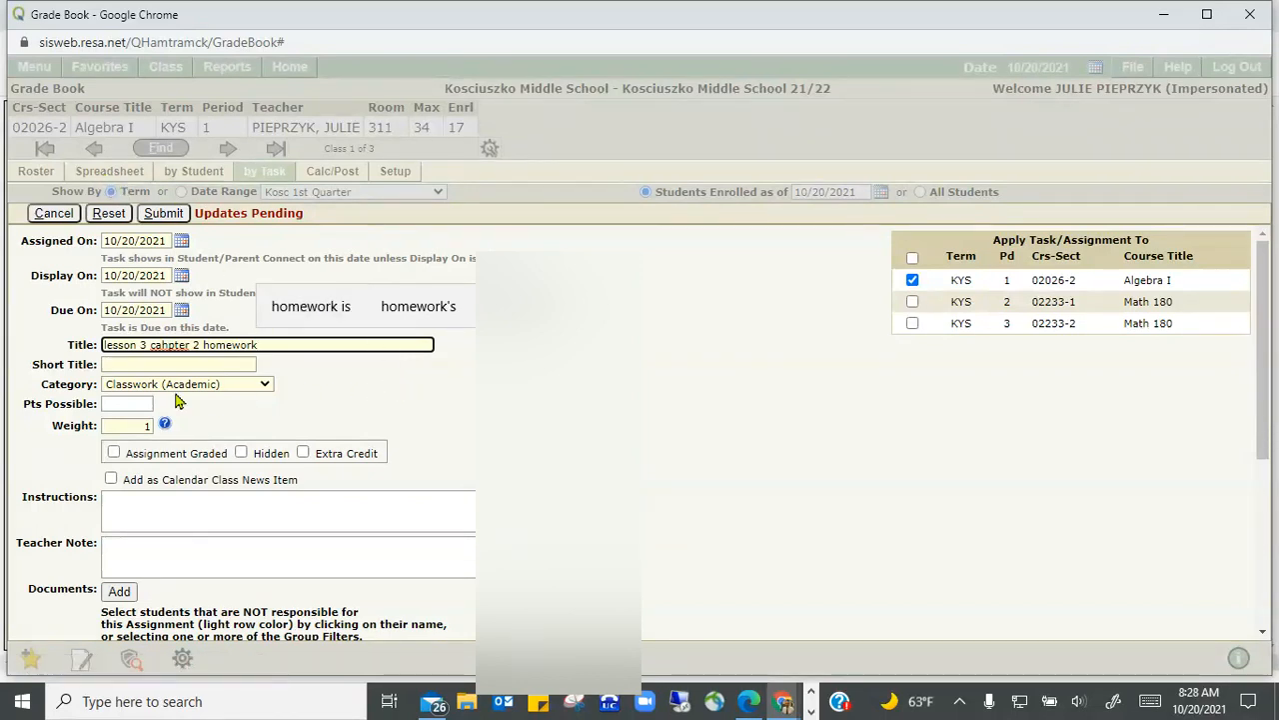
Replace the automatically filled short title of the task with "lL#C@HW"
click(110, 366)
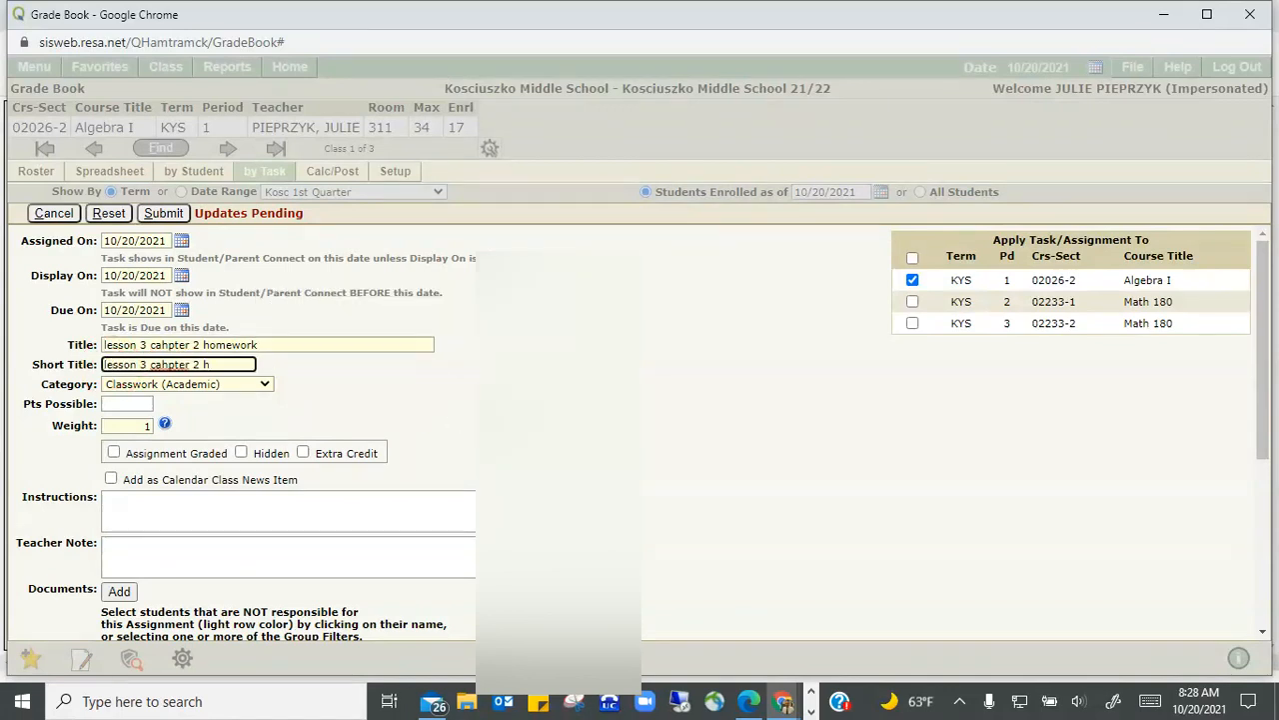
key(Right)
key(Right)
key(Right)
key(Right)
key(Right)
key(Right)
key(Right)
key(Right)
key(Right)
key(Right)
key(Right)
key(Right)
key(Right)
key(Right)
key(Right)
key(Right)
key(Right)
key(Right)
key(BackSpace)
key(BackSpace)
key(BackSpace)
key(BackSpace)
key(BackSpace)
key(BackSpace)
key(BackSpace)
key(BackSpace)
key(BackSpace)
key(BackSpace)
key(BackSpace)
key(BackSpace)
key(BackSpace)
key(BackSpace)
key(BackSpace)
key(BackSpace)
key(BackSpace)
key(BackSpace)
key(BackSpace)
key(BackSpace)
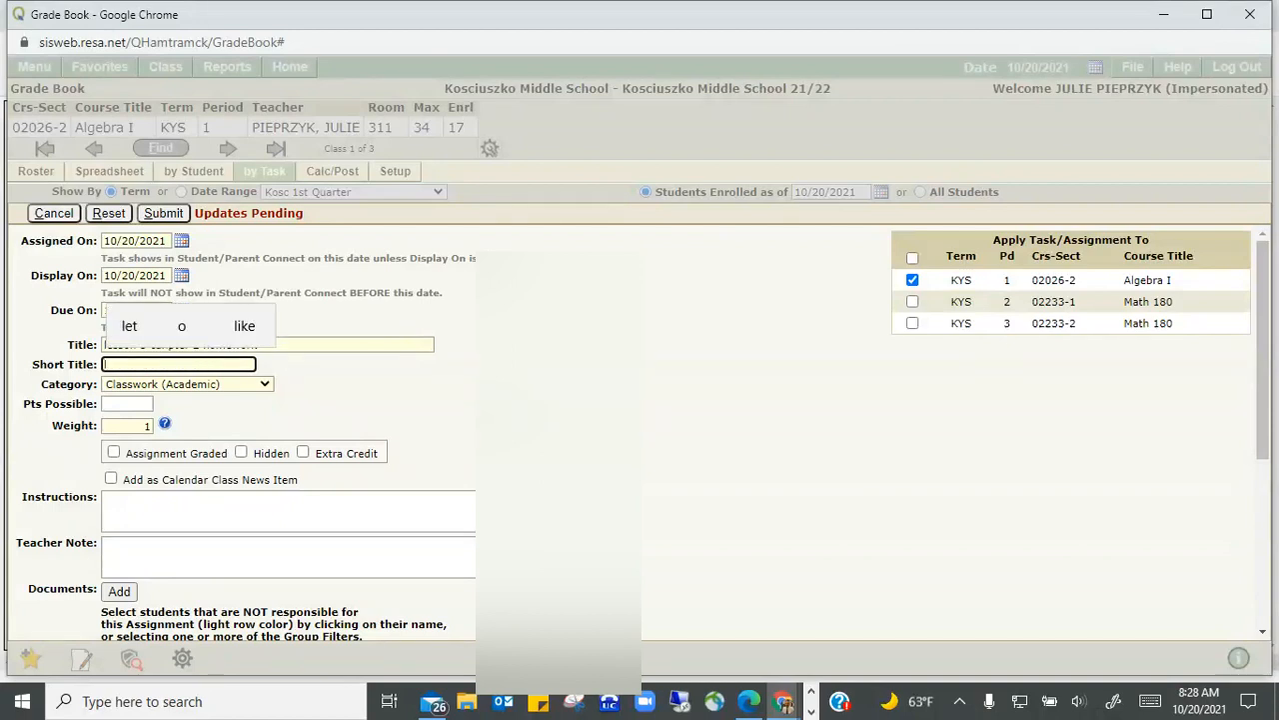
text(L#)
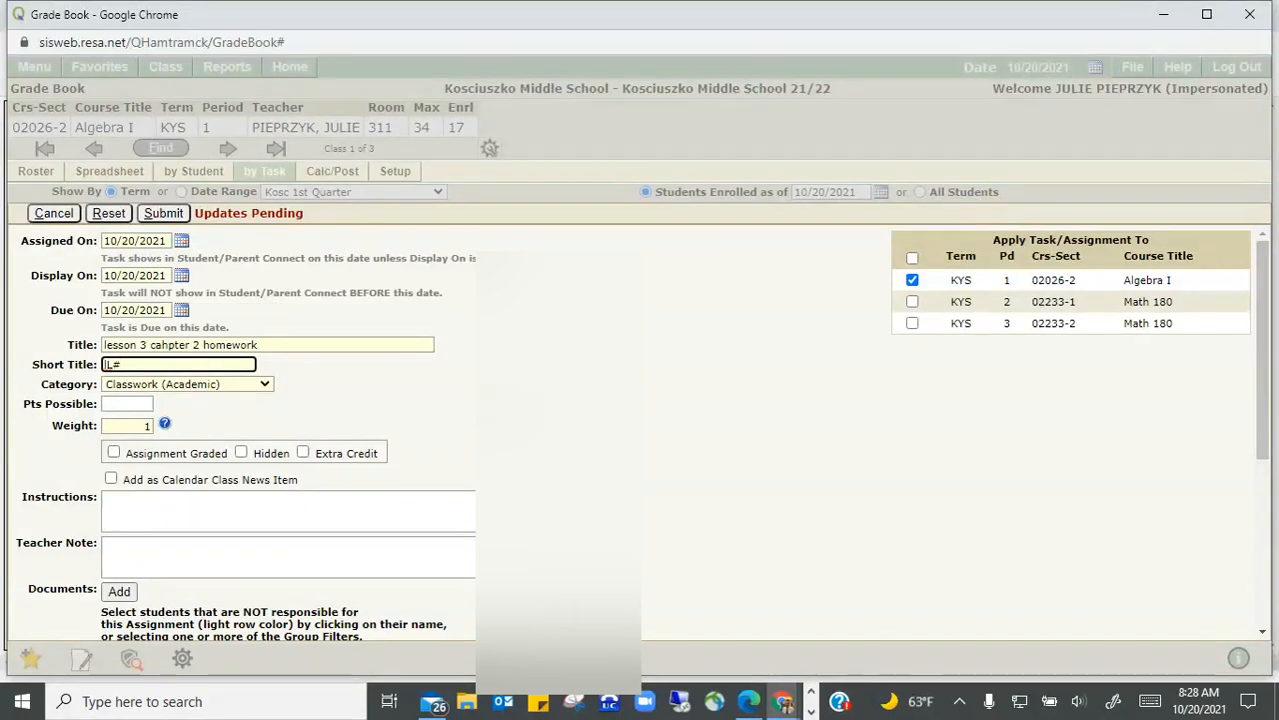
text(C)
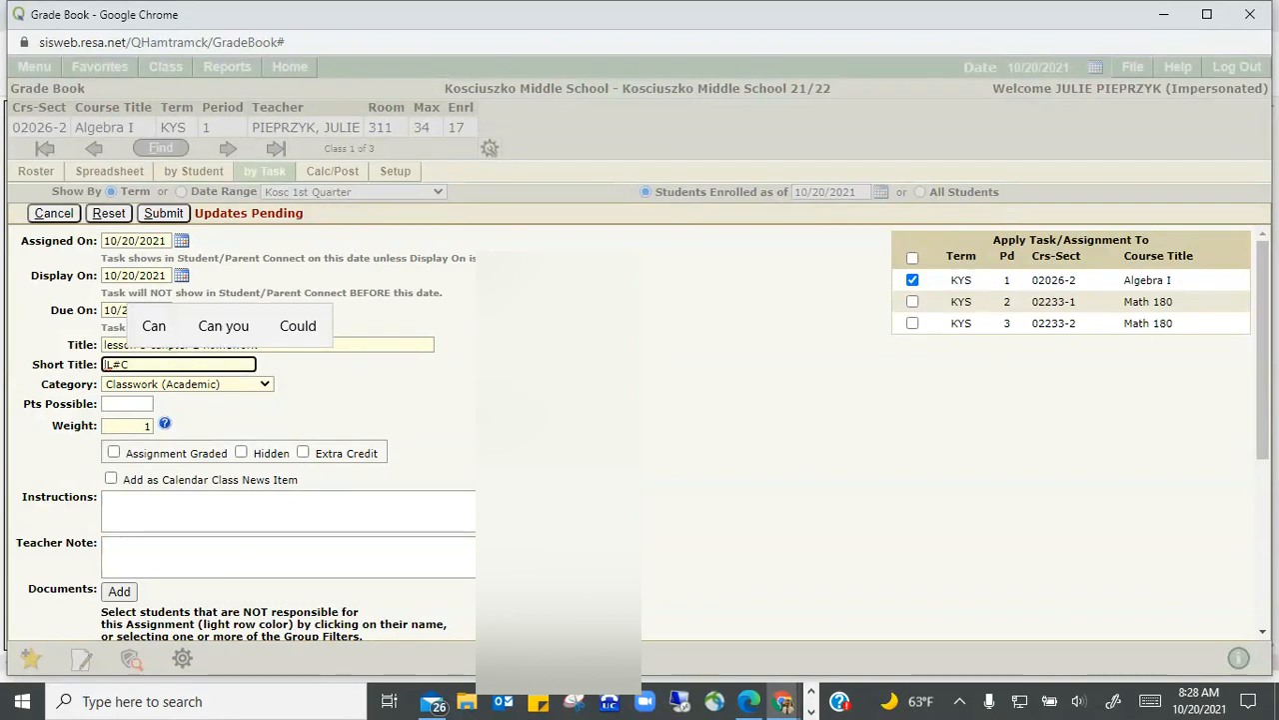
text(@)
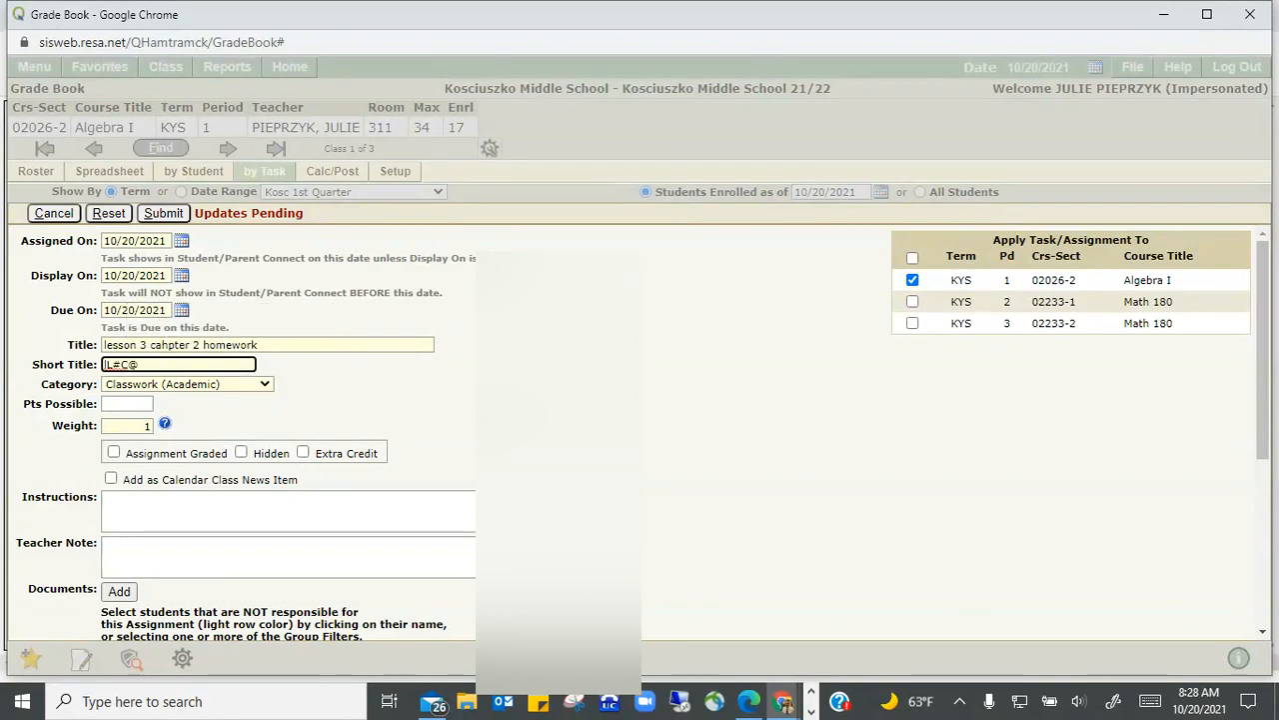
text(HW)
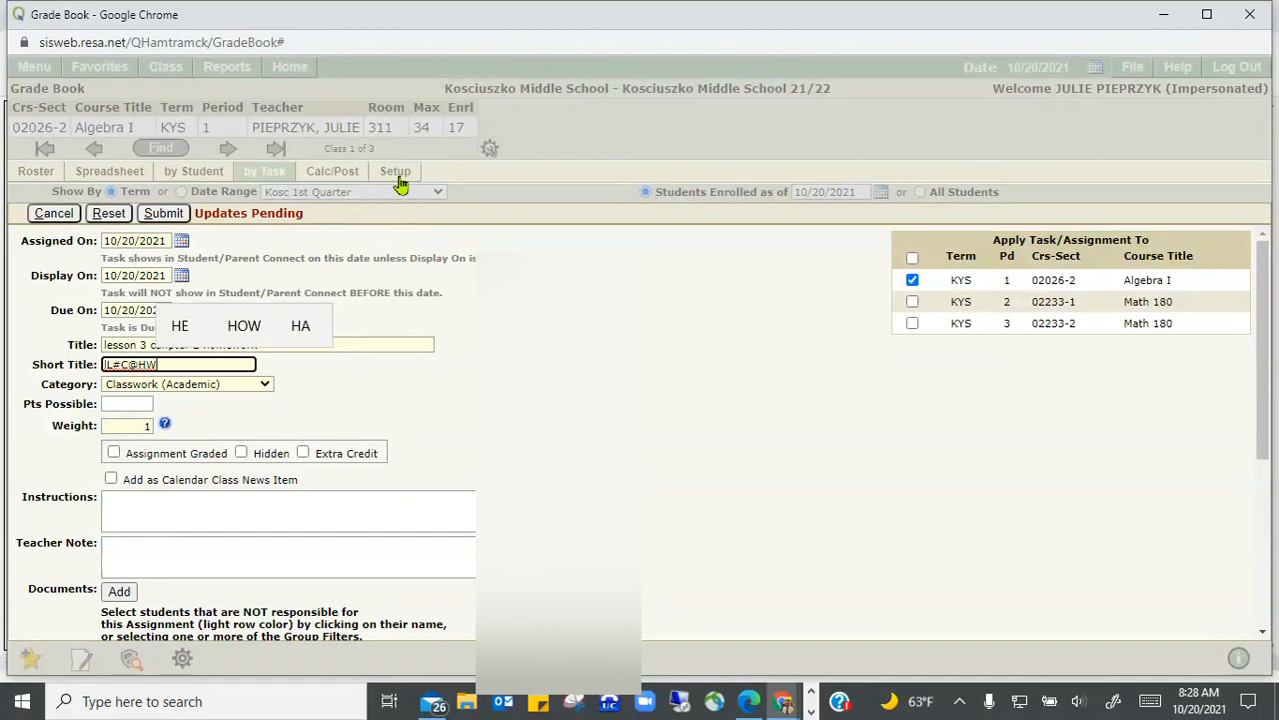
Review the category choices for the new task and check its points-possible field, leaving both as they are
click(265, 386)
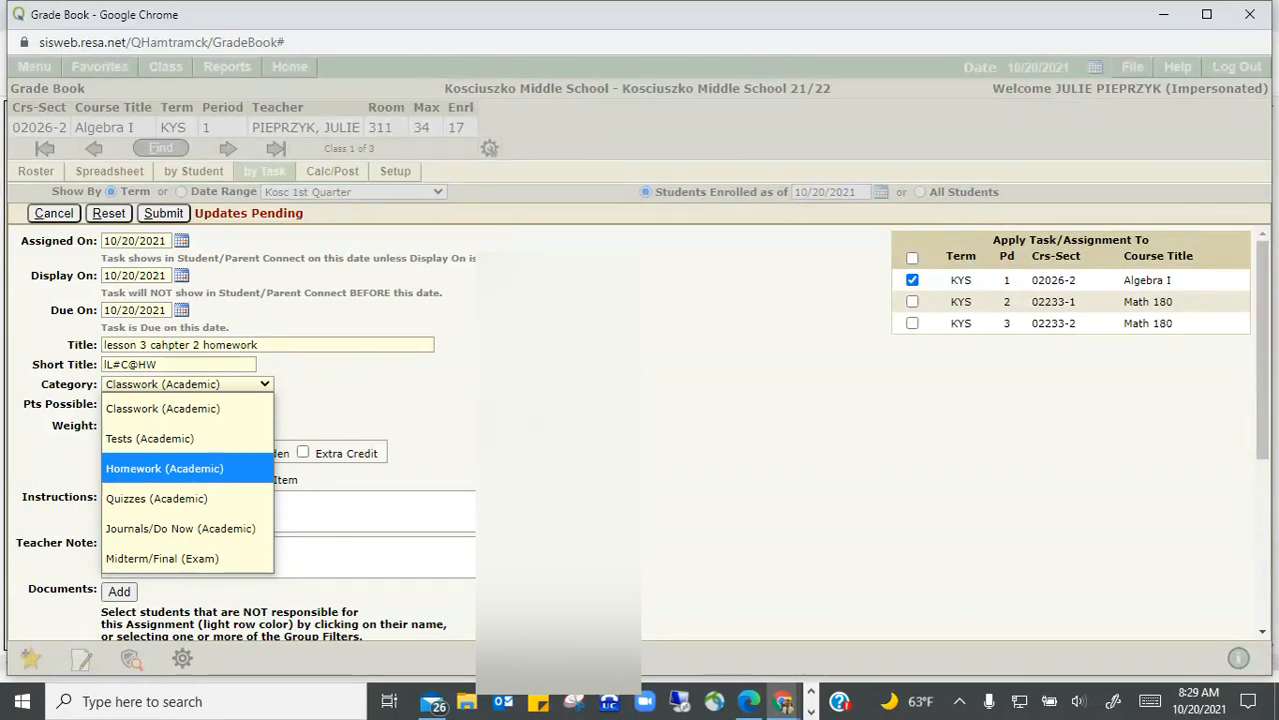
key(Tab)
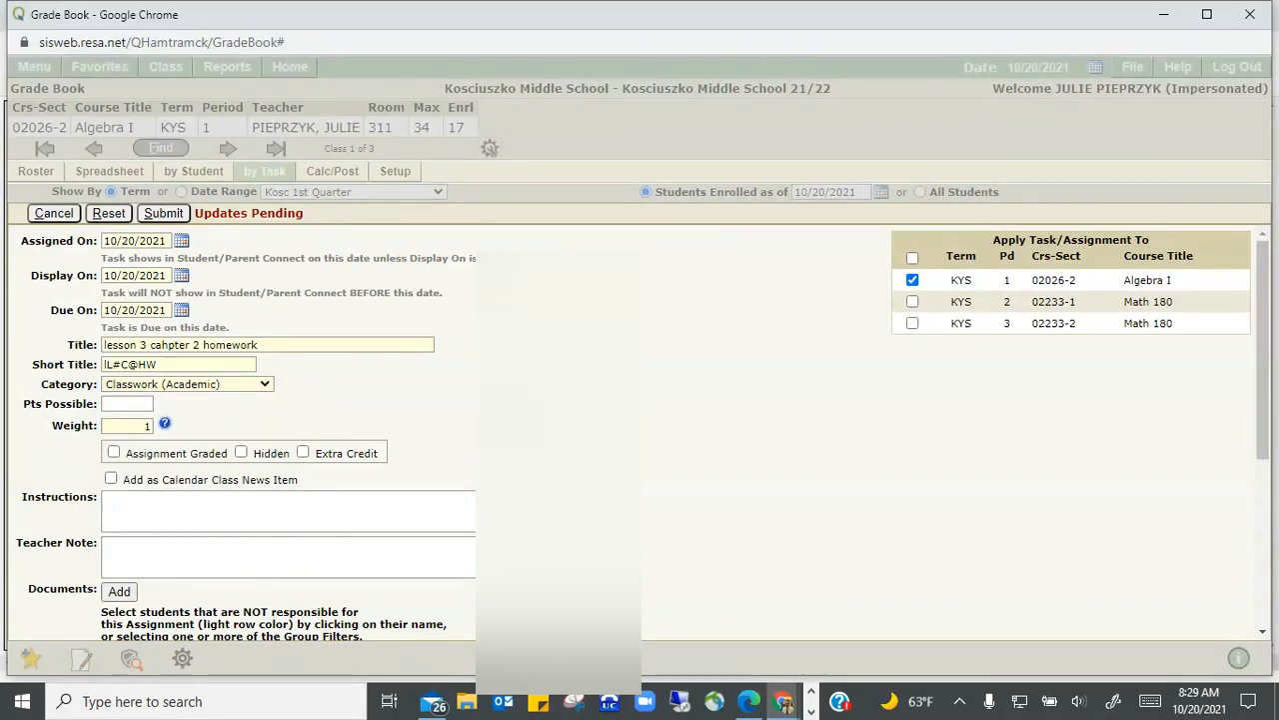
click(117, 403)
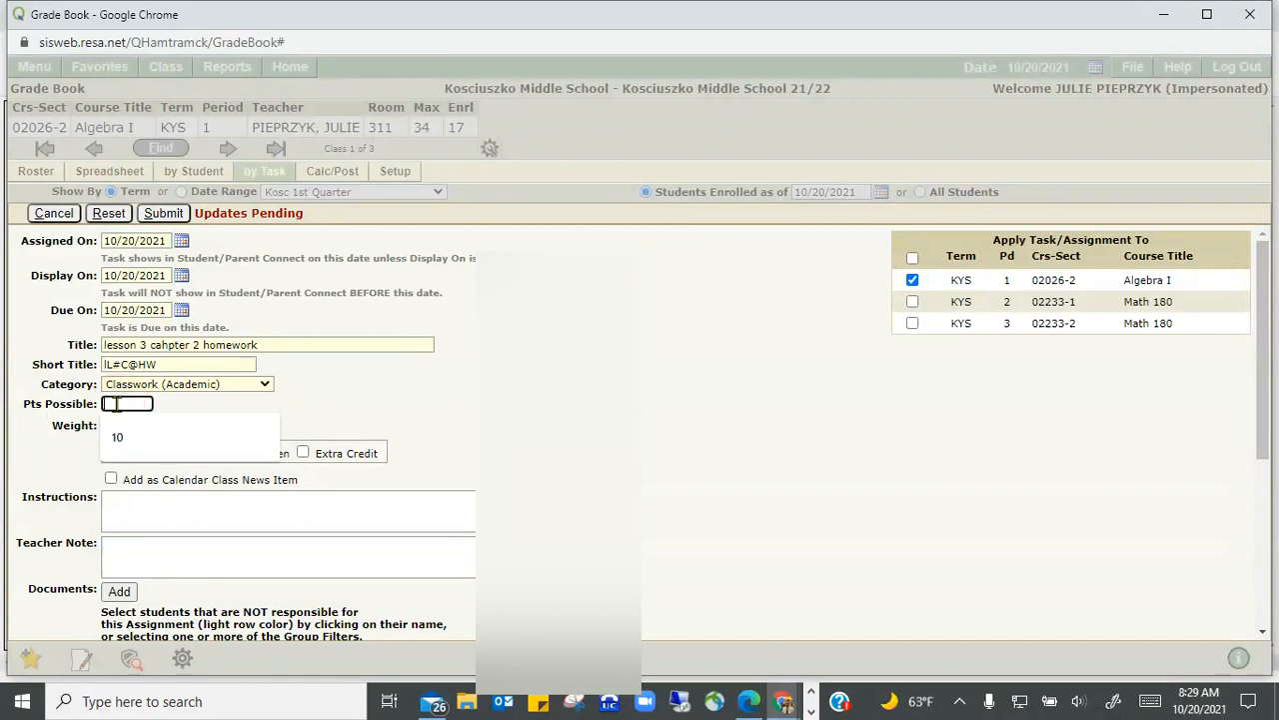
click(390, 405)
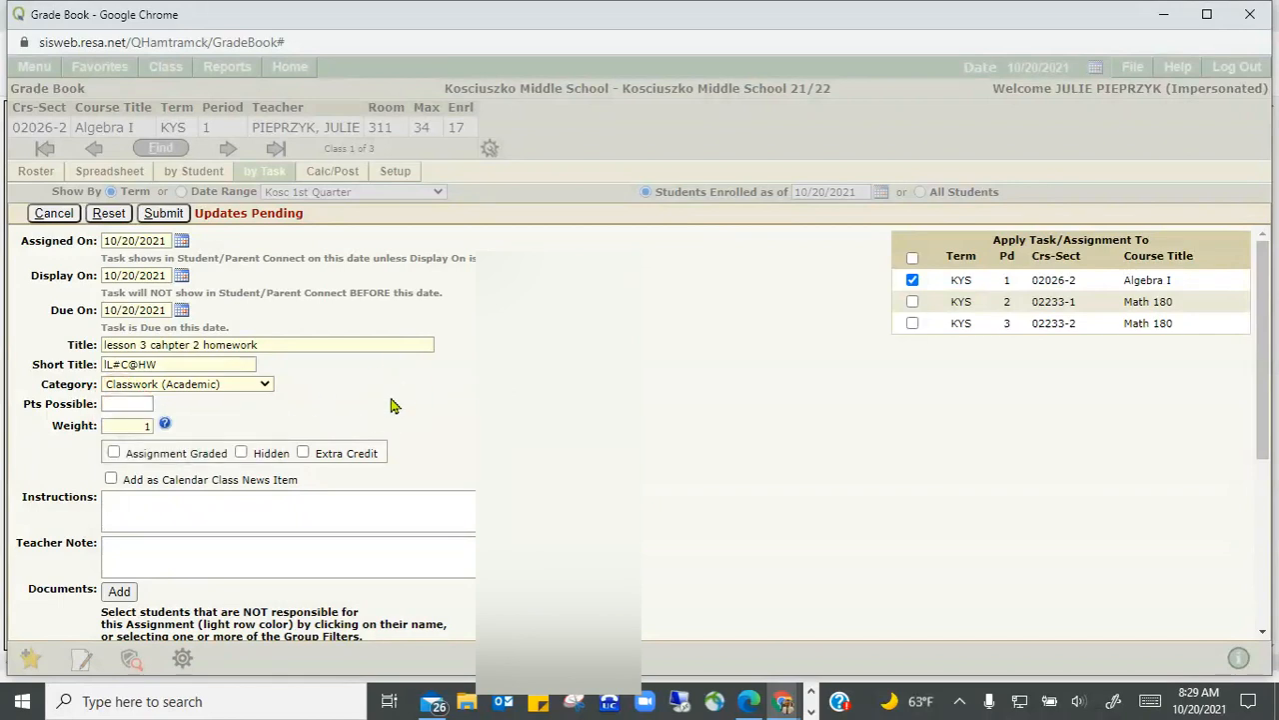
Clear the new task's weight and re-enter it as 1
click(150, 428)
key(BackSpace)
click(145, 426)
text(1)
click(395, 414)
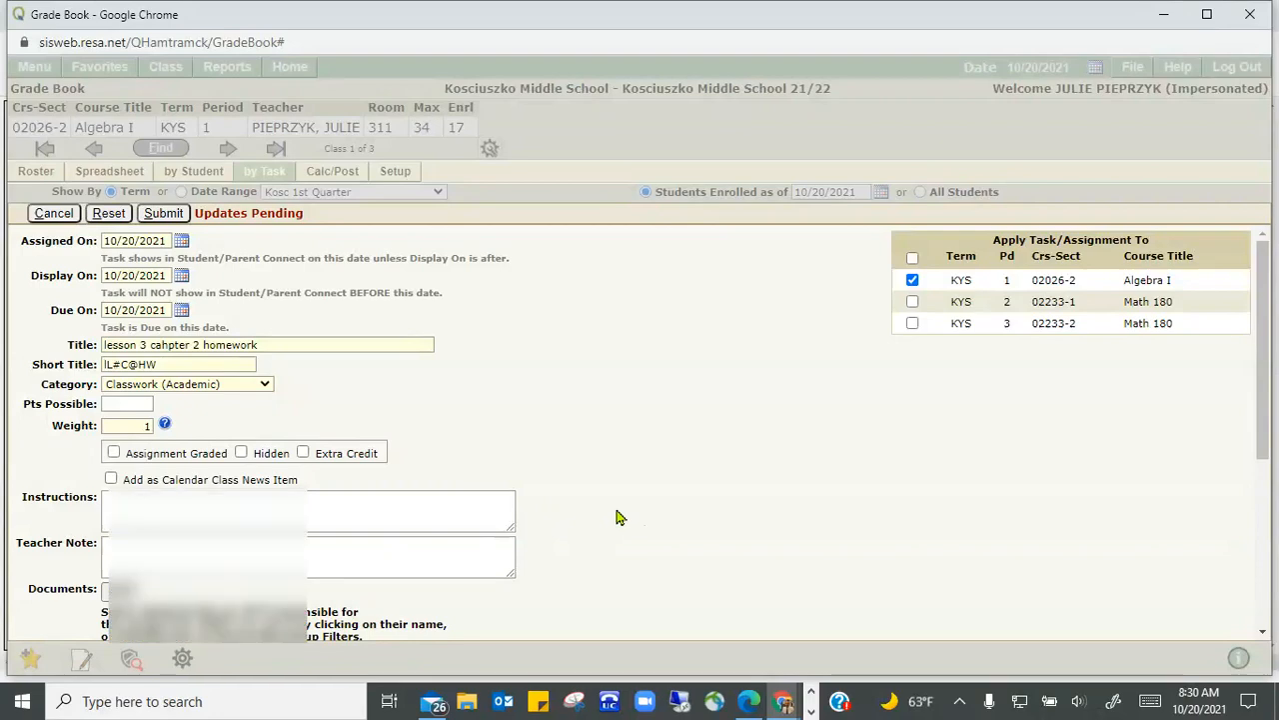
Add an empty document row to the new task and remove it again
scroll(615, 520, down, 2)
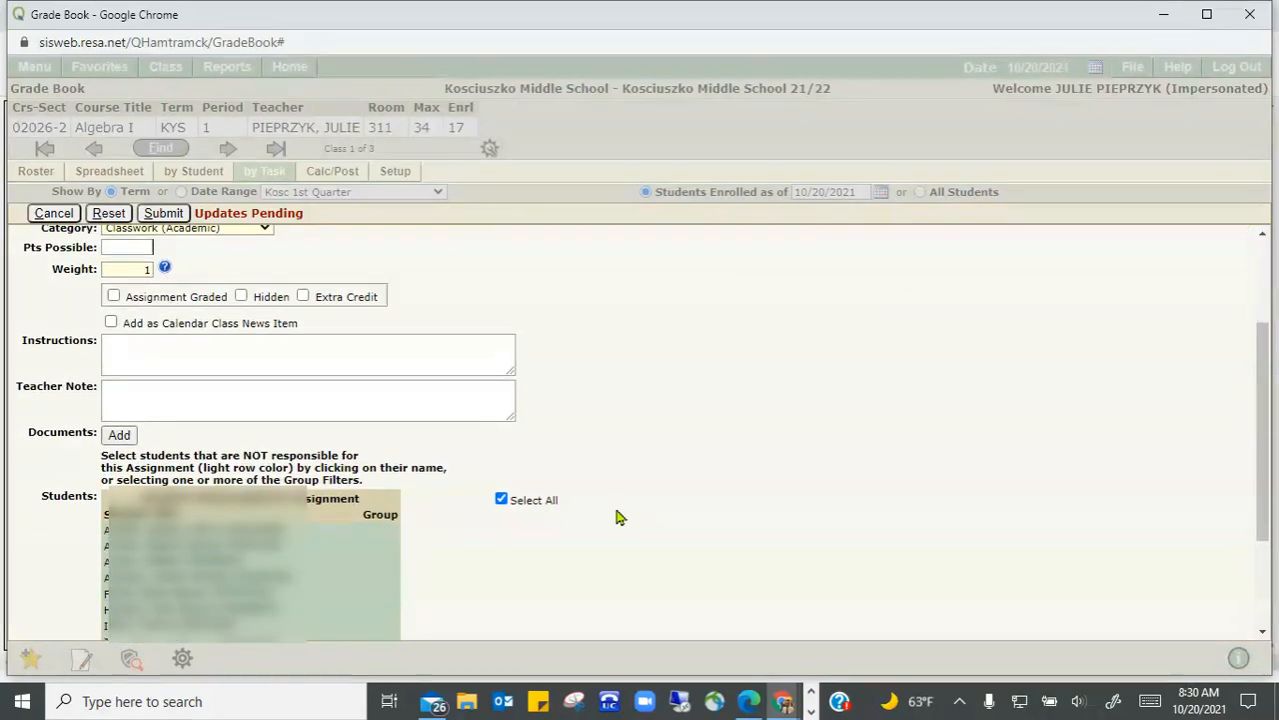
click(117, 437)
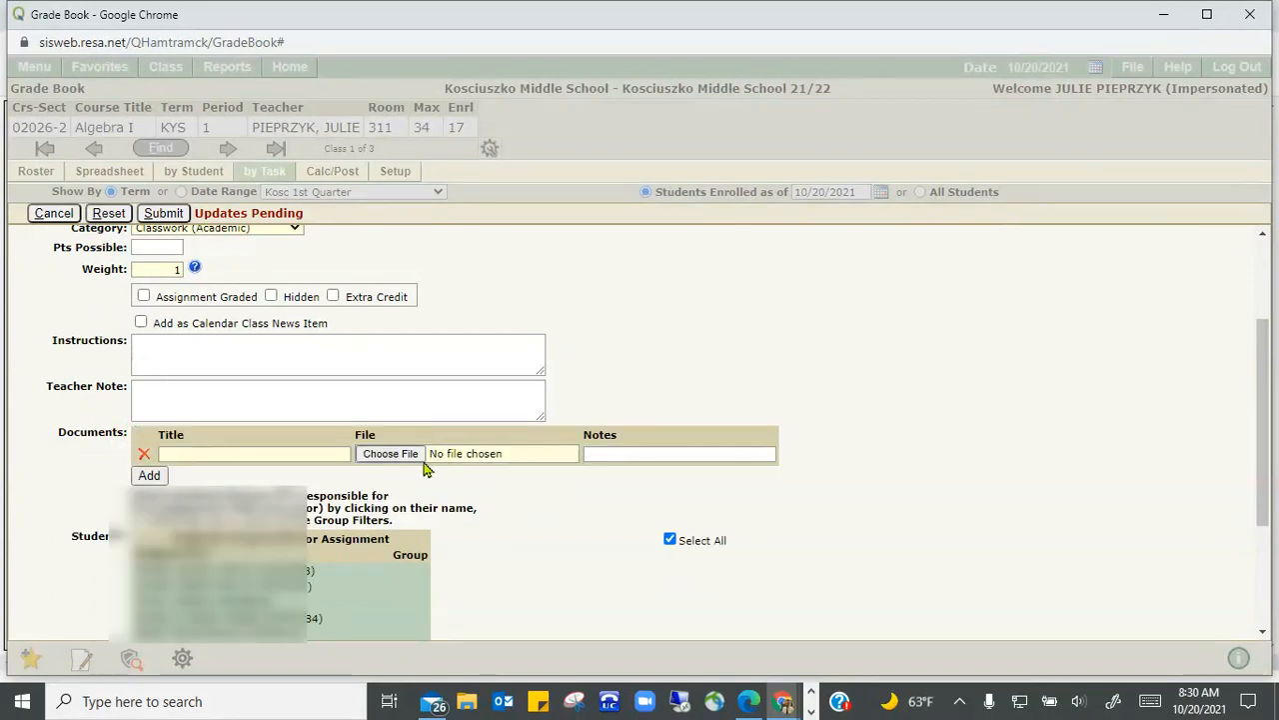
click(145, 457)
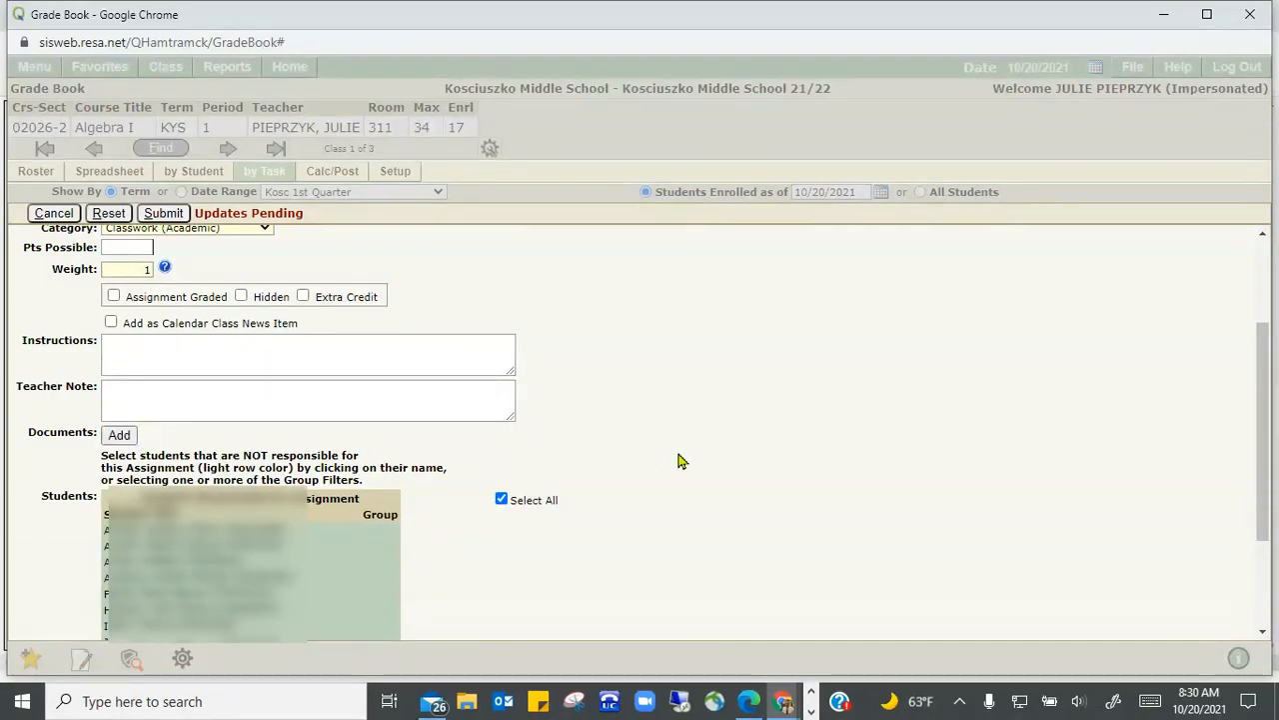
Look over the students responsible for the assignment and cancel the new task without submitting it
scroll(727, 458, down, 2)
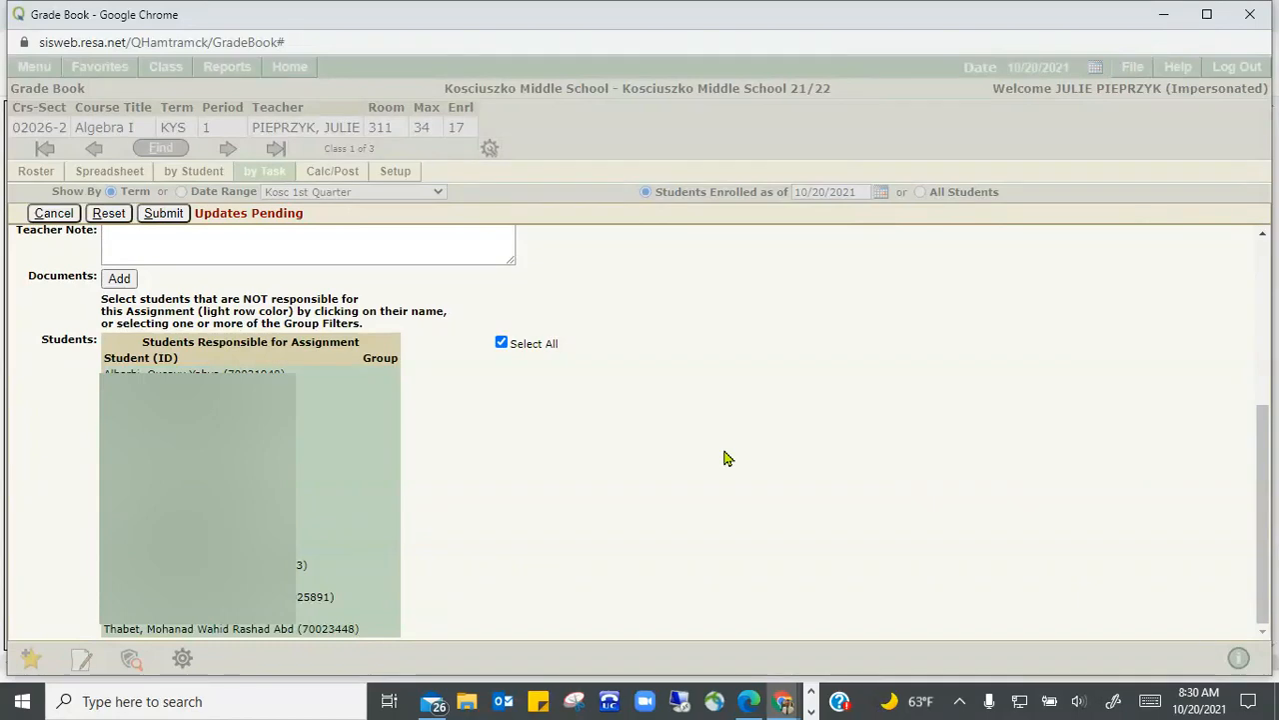
scroll(727, 458, up, 3)
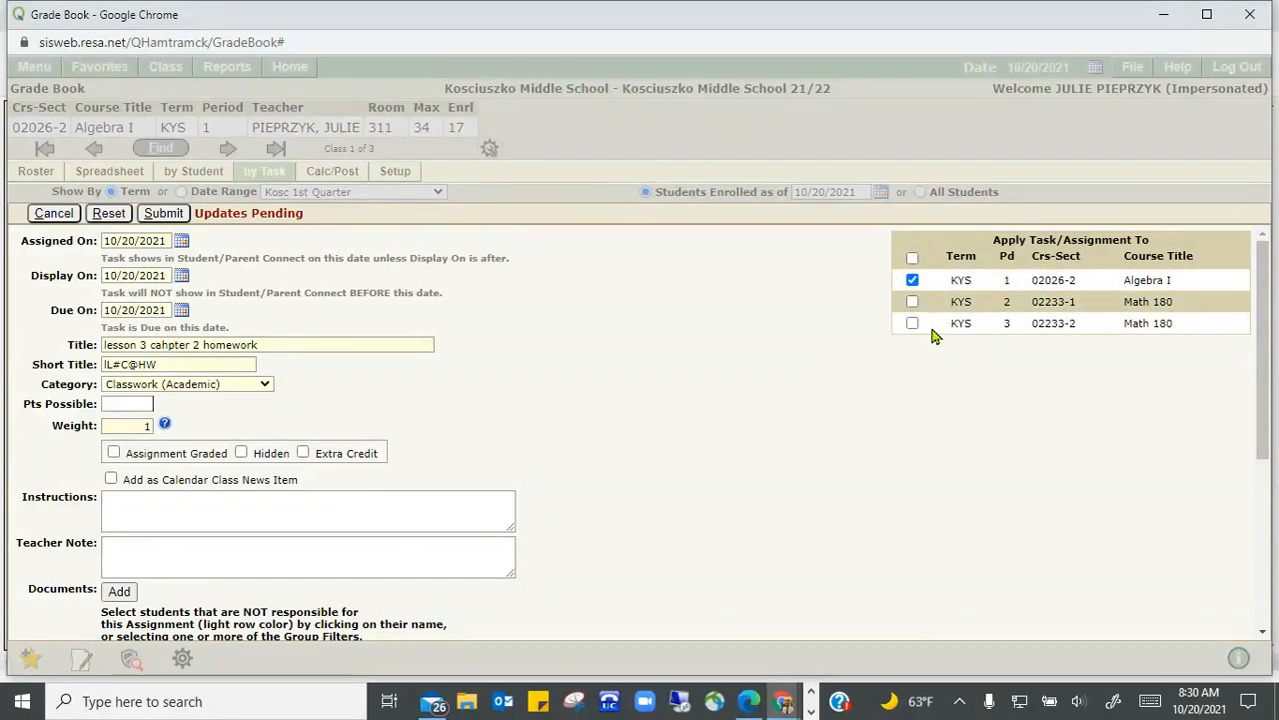
click(54, 214)
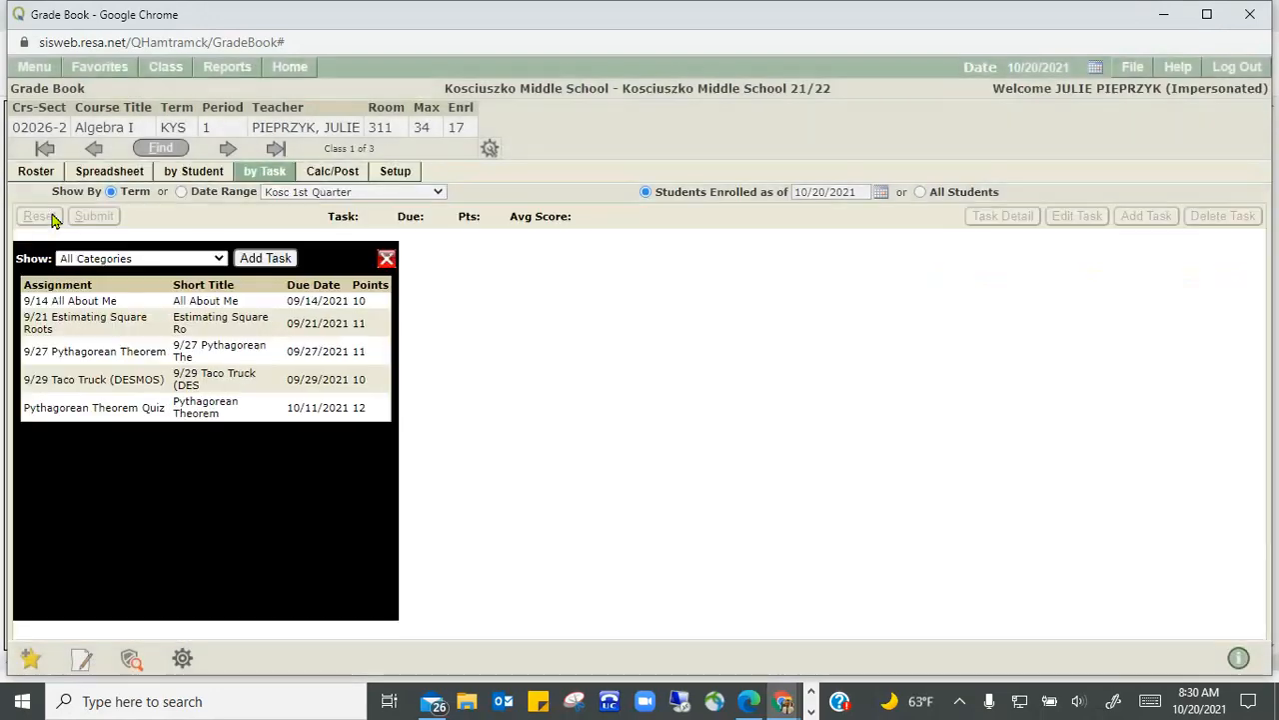
Open the scores of the 9/14 All About Me task and try filling every score with a blank value, cancelling the removal
click(100, 302)
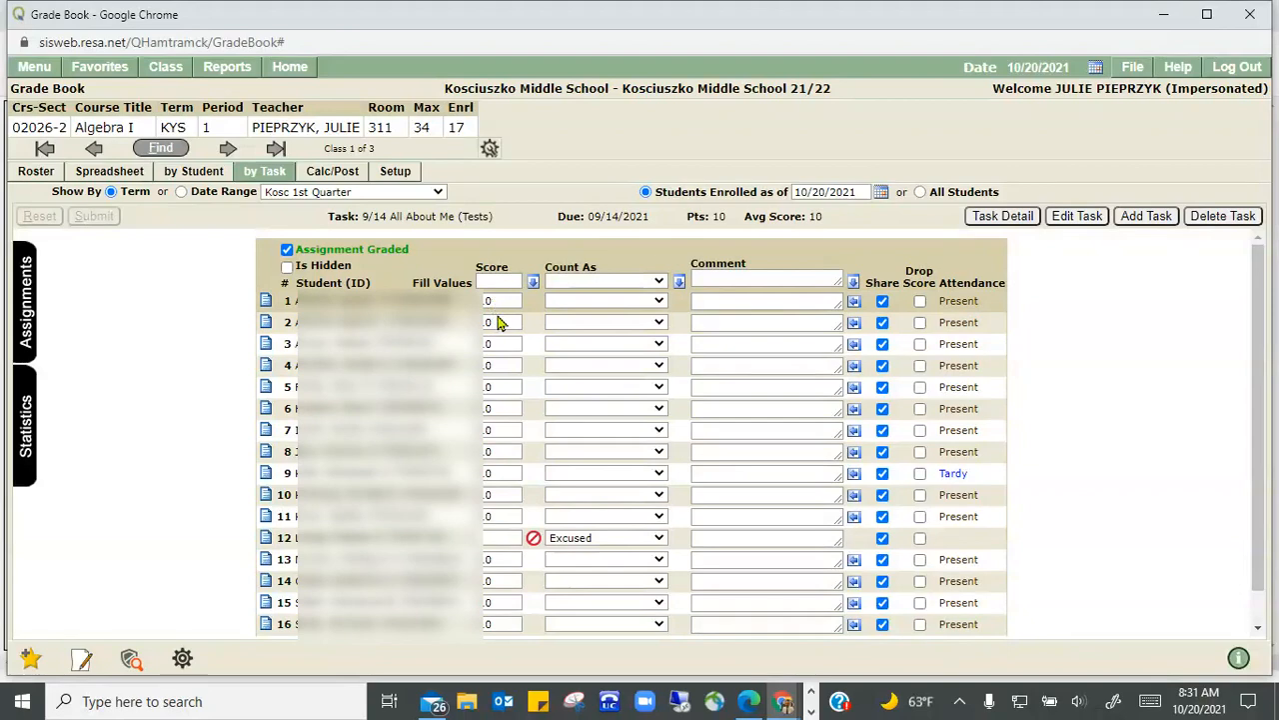
click(534, 285)
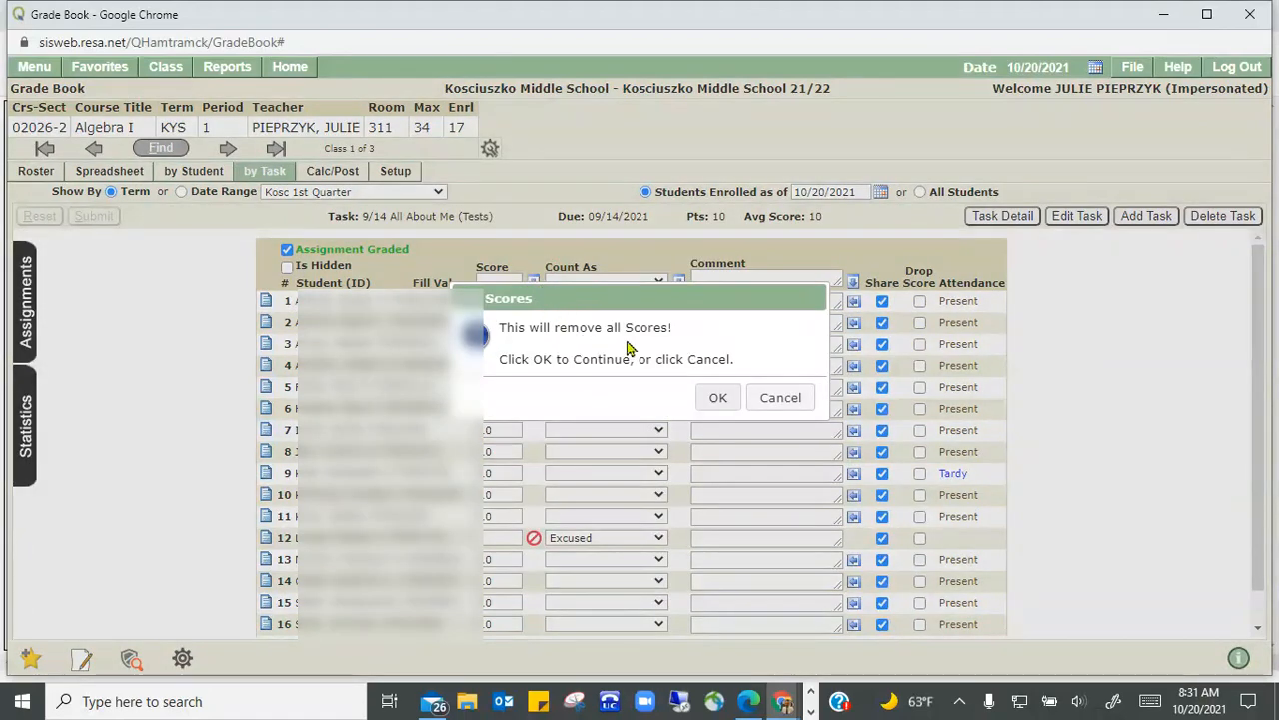
click(784, 398)
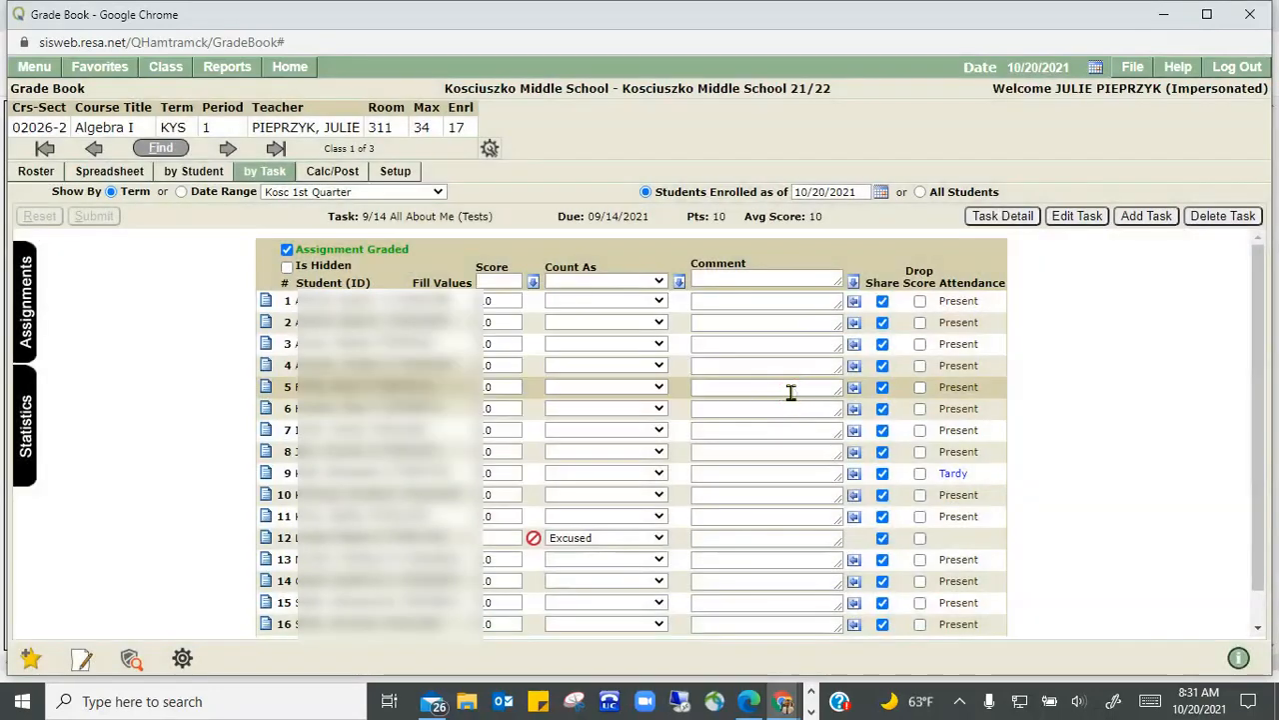
click(534, 284)
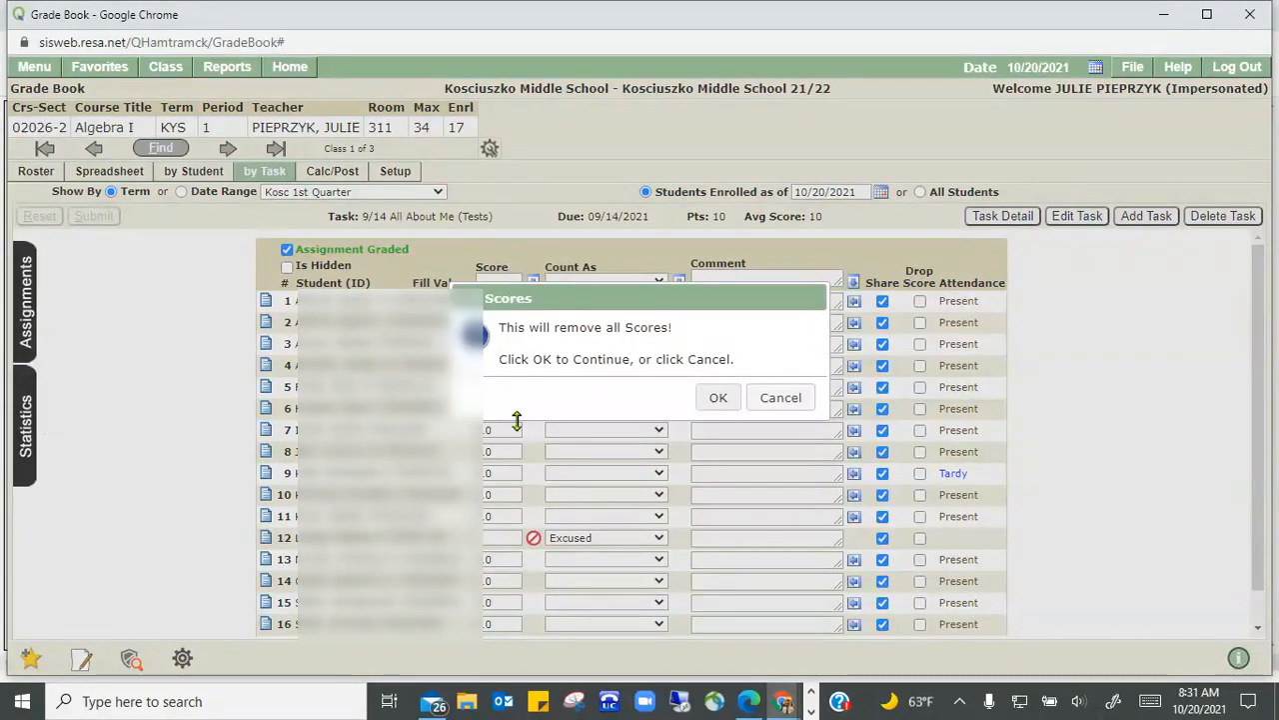
click(776, 397)
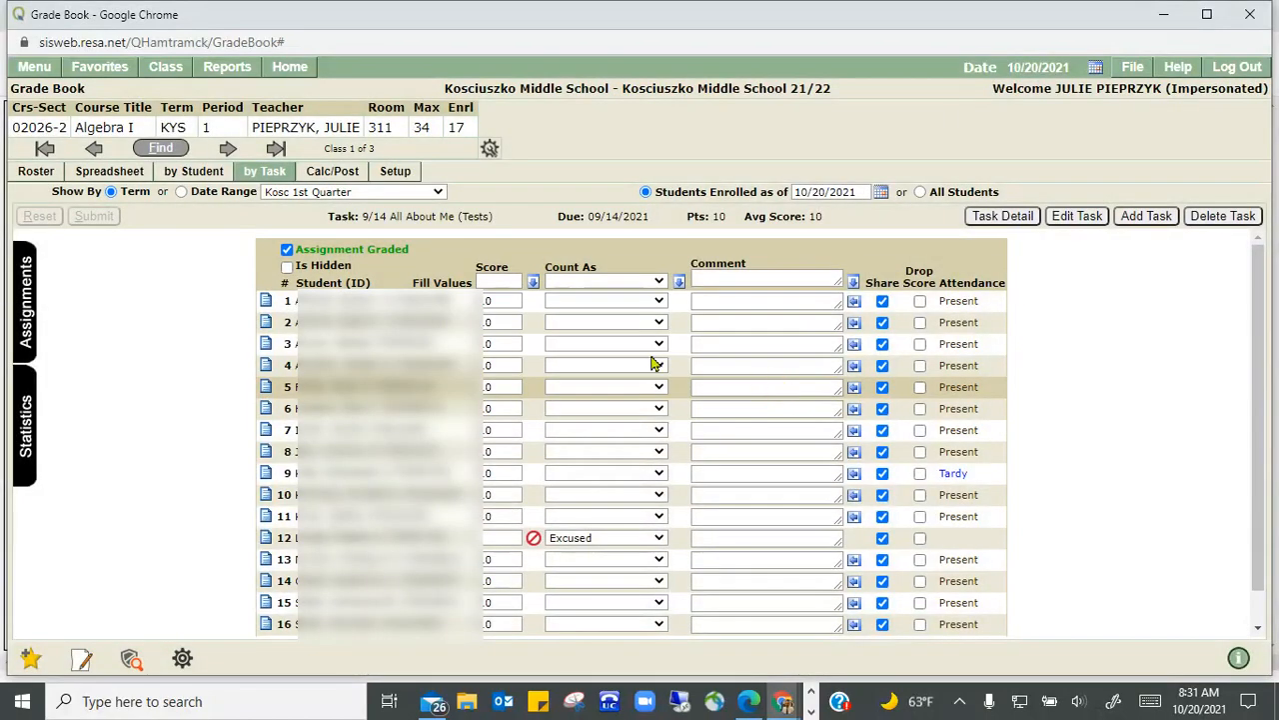
Retry the blank score fill for all students, cancel it, and view the Count As fill options without choosing one
click(497, 282)
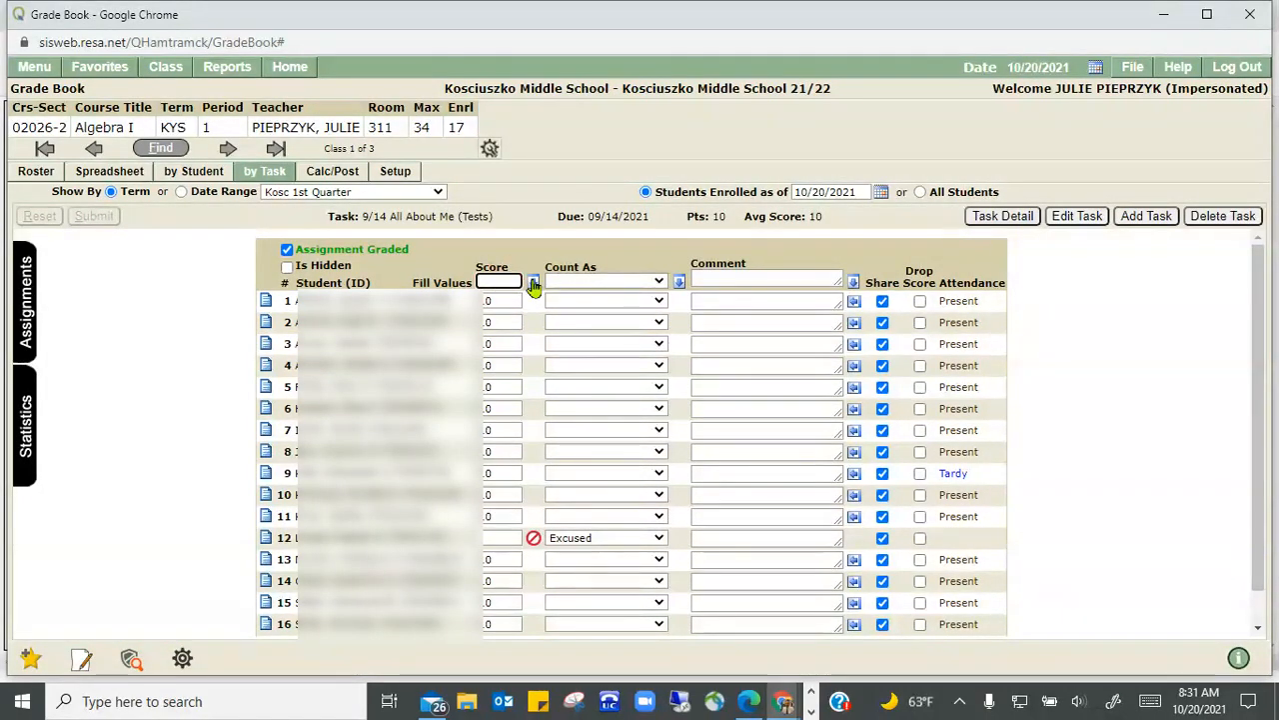
click(534, 283)
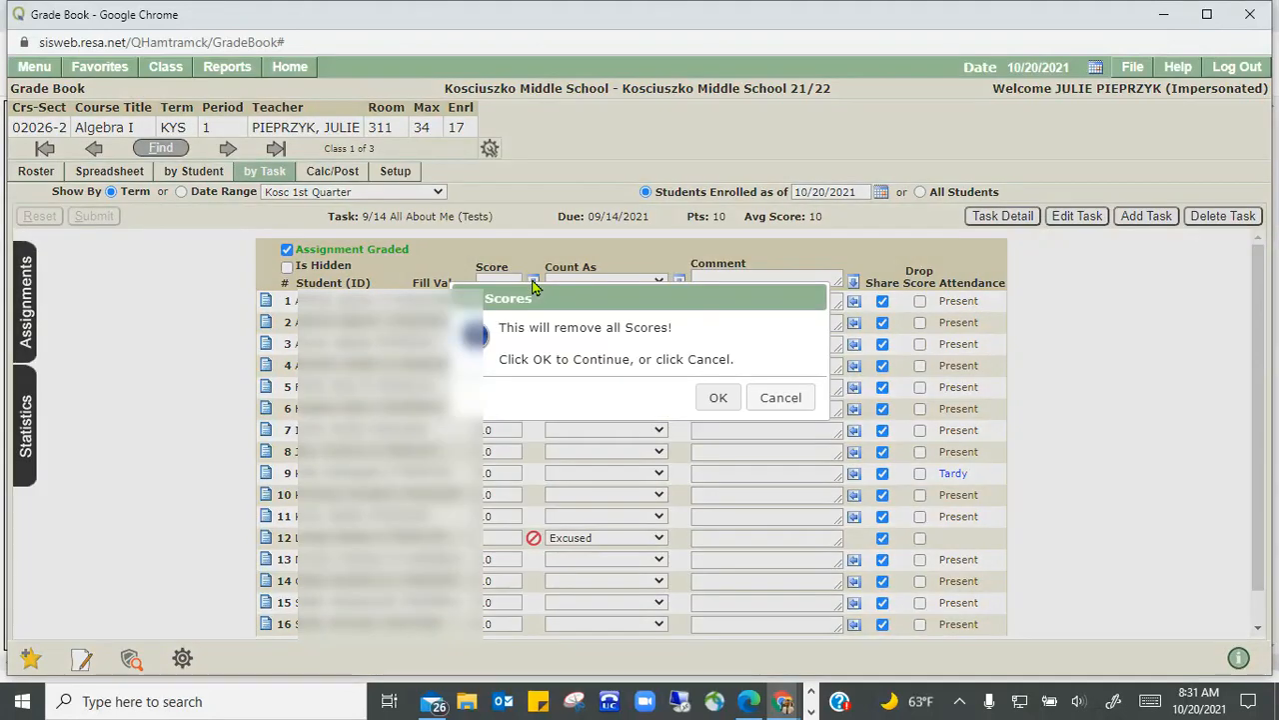
click(778, 397)
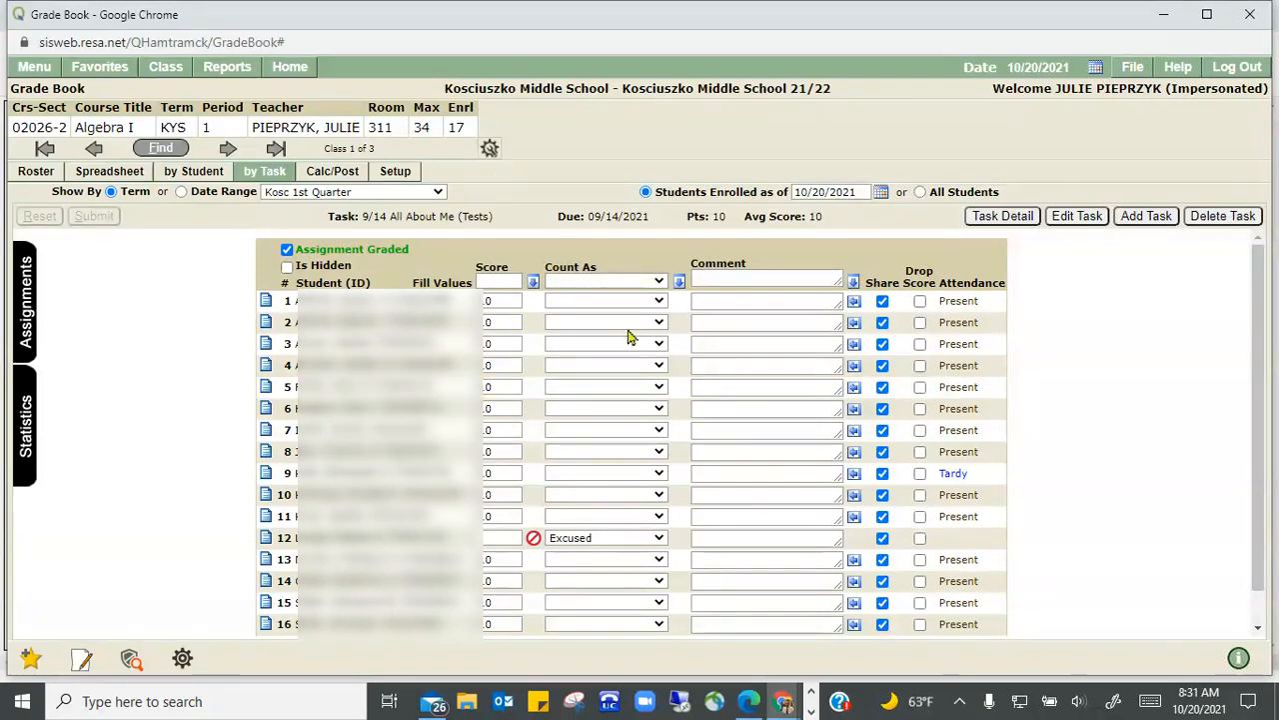
click(659, 283)
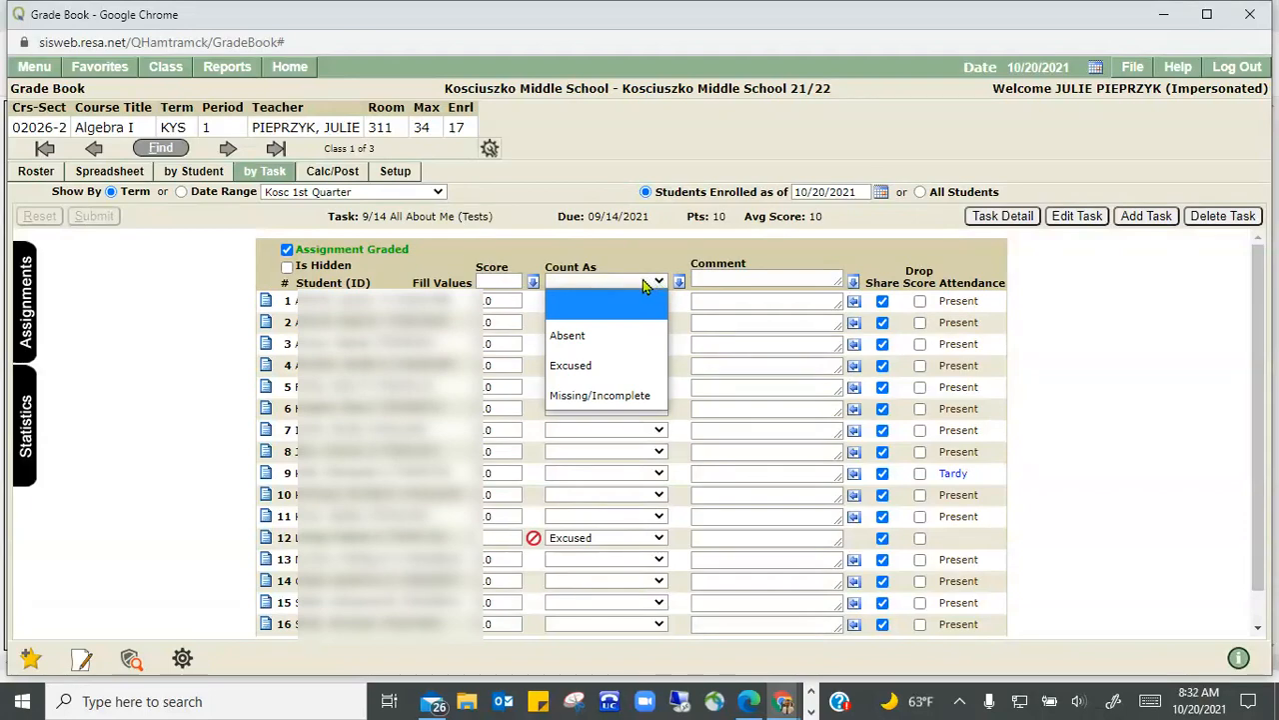
click(621, 262)
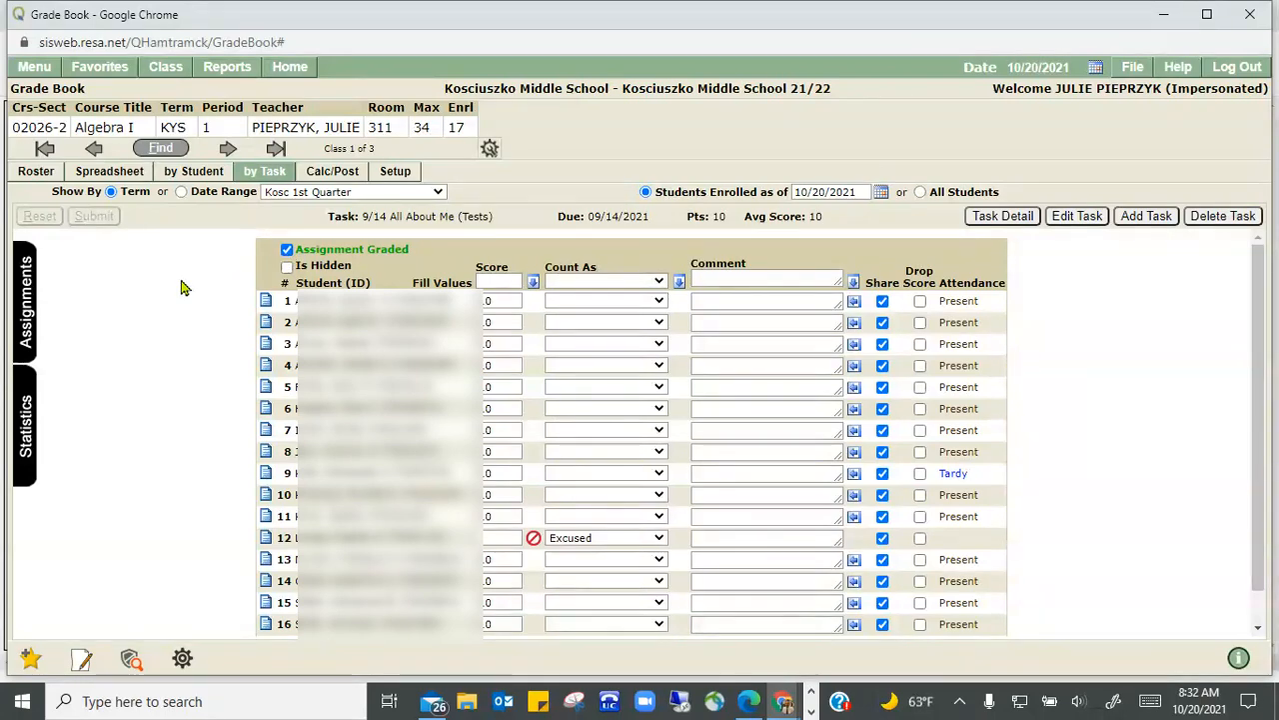
Look over the class's overall marks and individual task scores in the Spreadsheet view
click(110, 171)
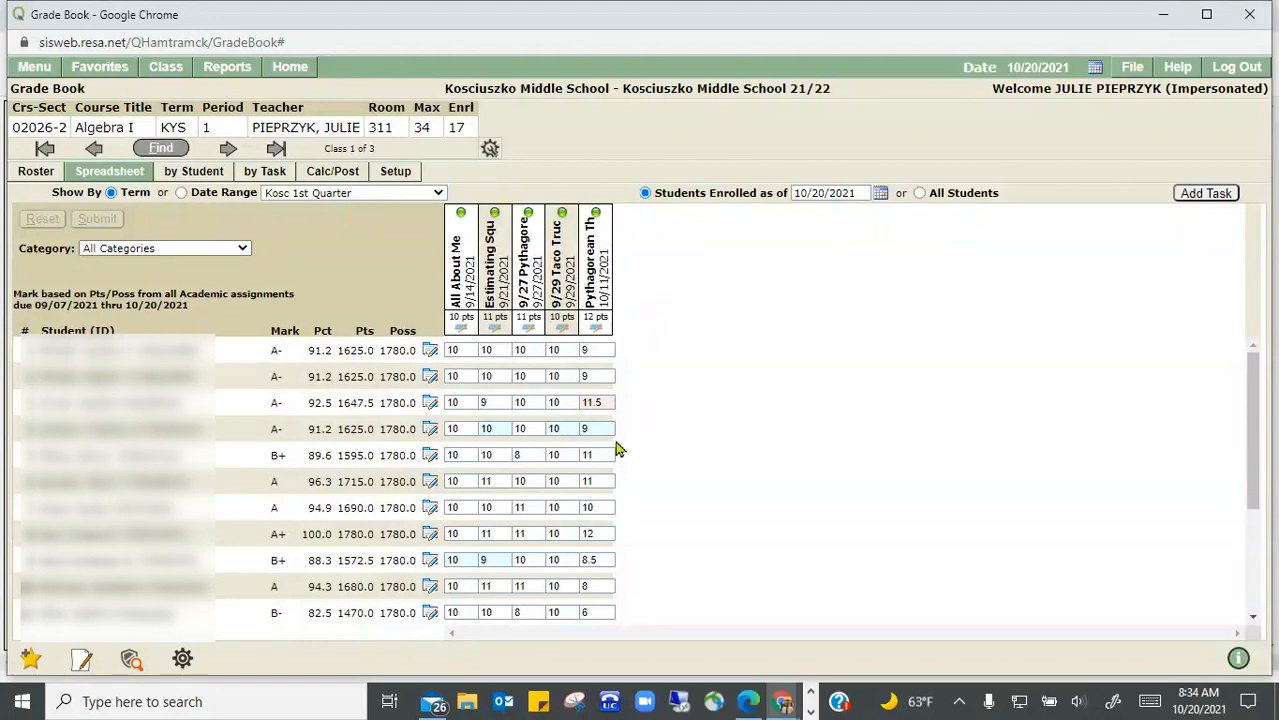
scroll(533, 455, down, 3)
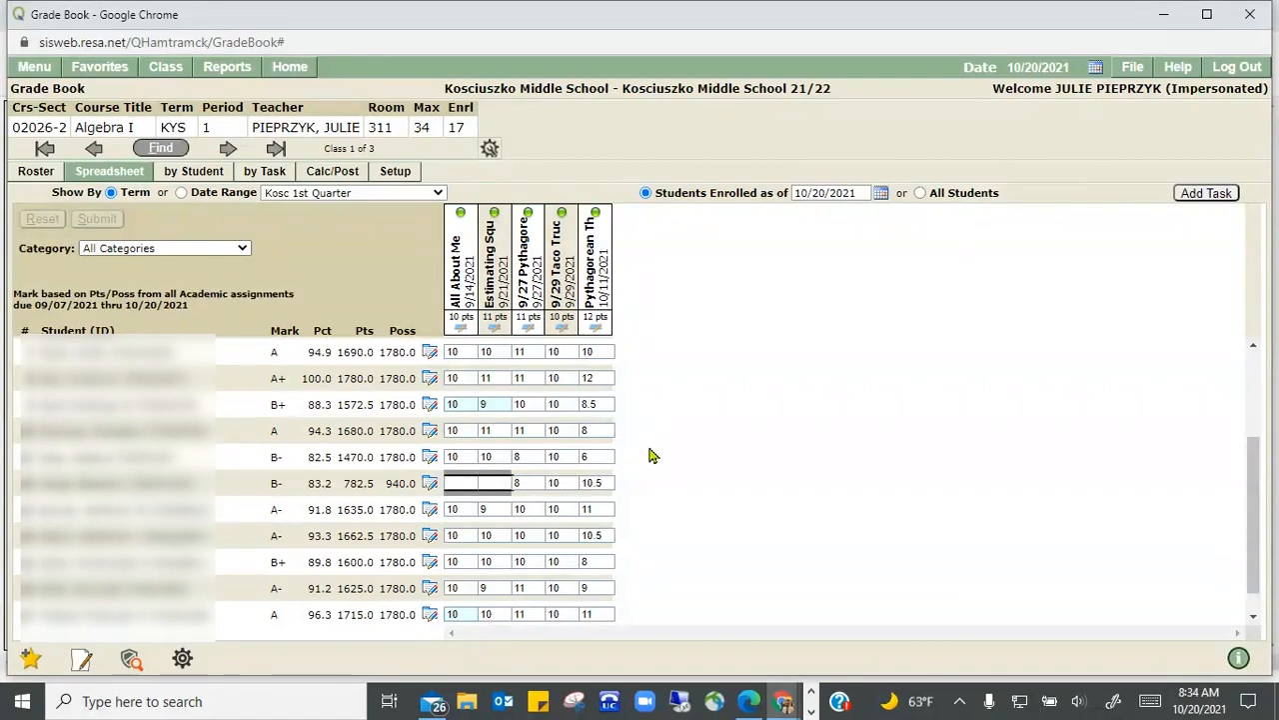
scroll(650, 456, down, 1)
scroll(649, 456, up, 2)
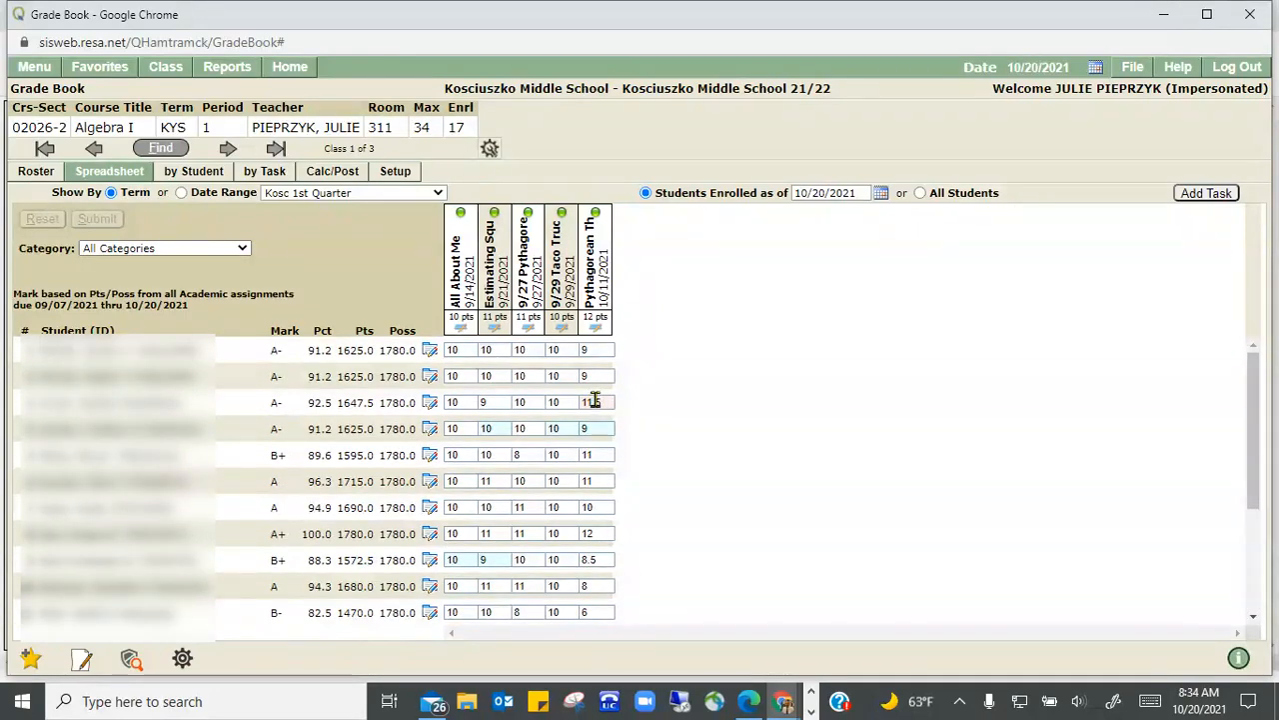
mouse_move(597, 400)
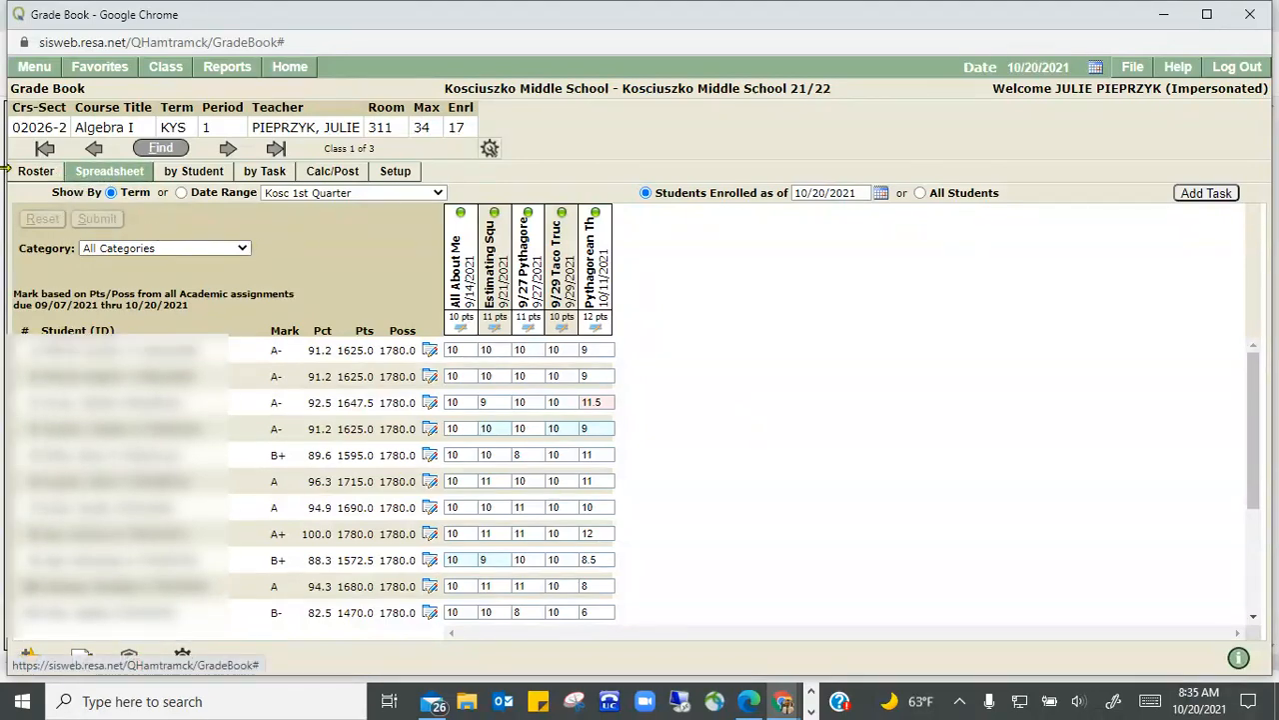
Look through the Roster and by Student views, and open the scores of the 9/29 Taco Truck (DESMOS) task
click(35, 172)
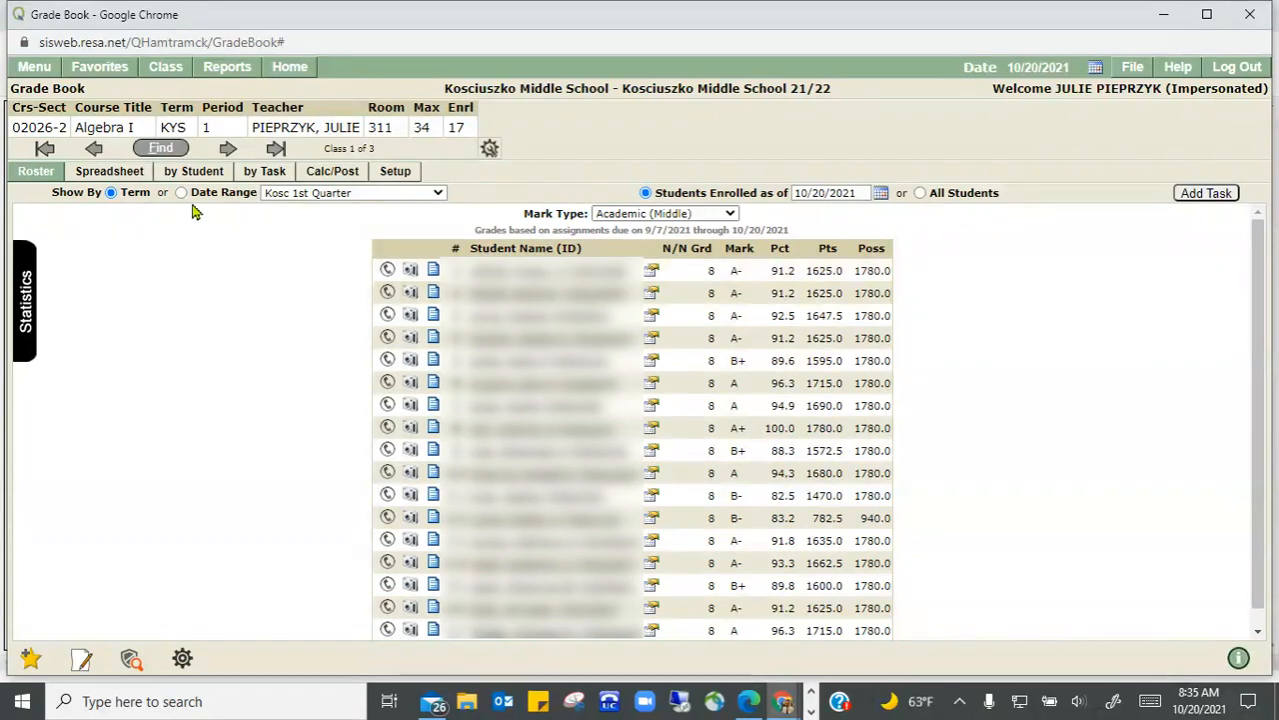
click(190, 172)
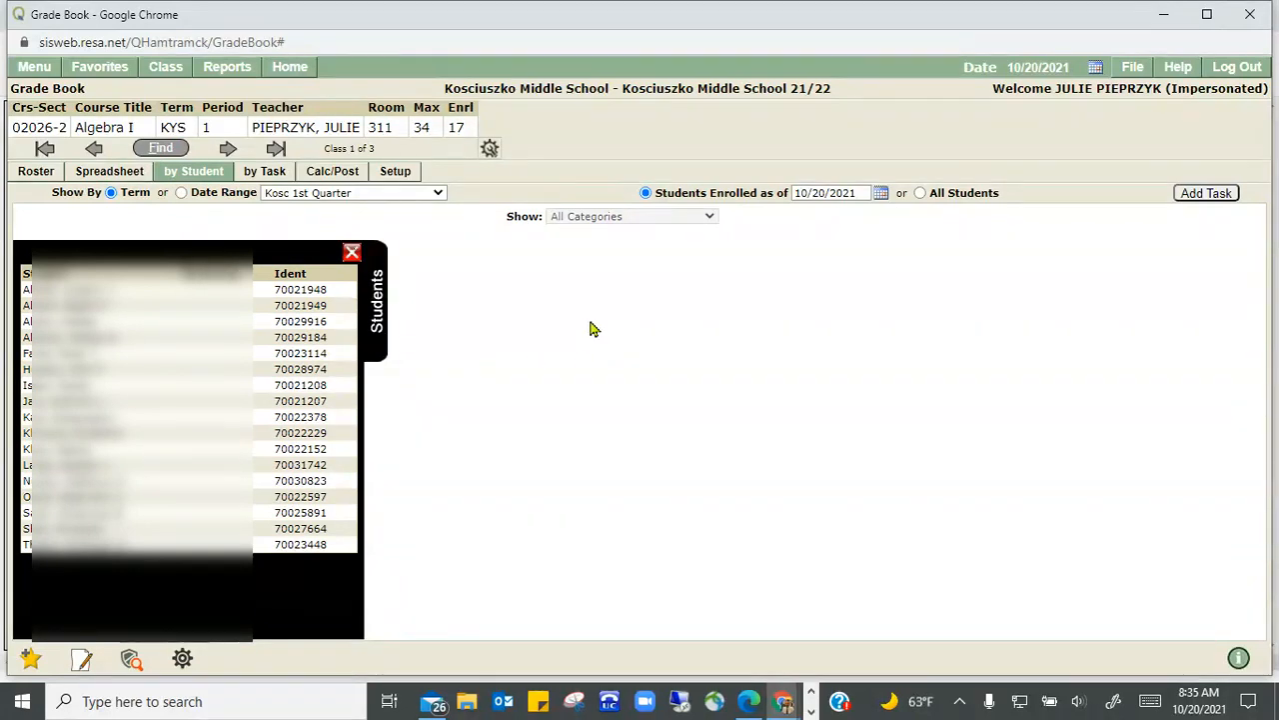
click(262, 173)
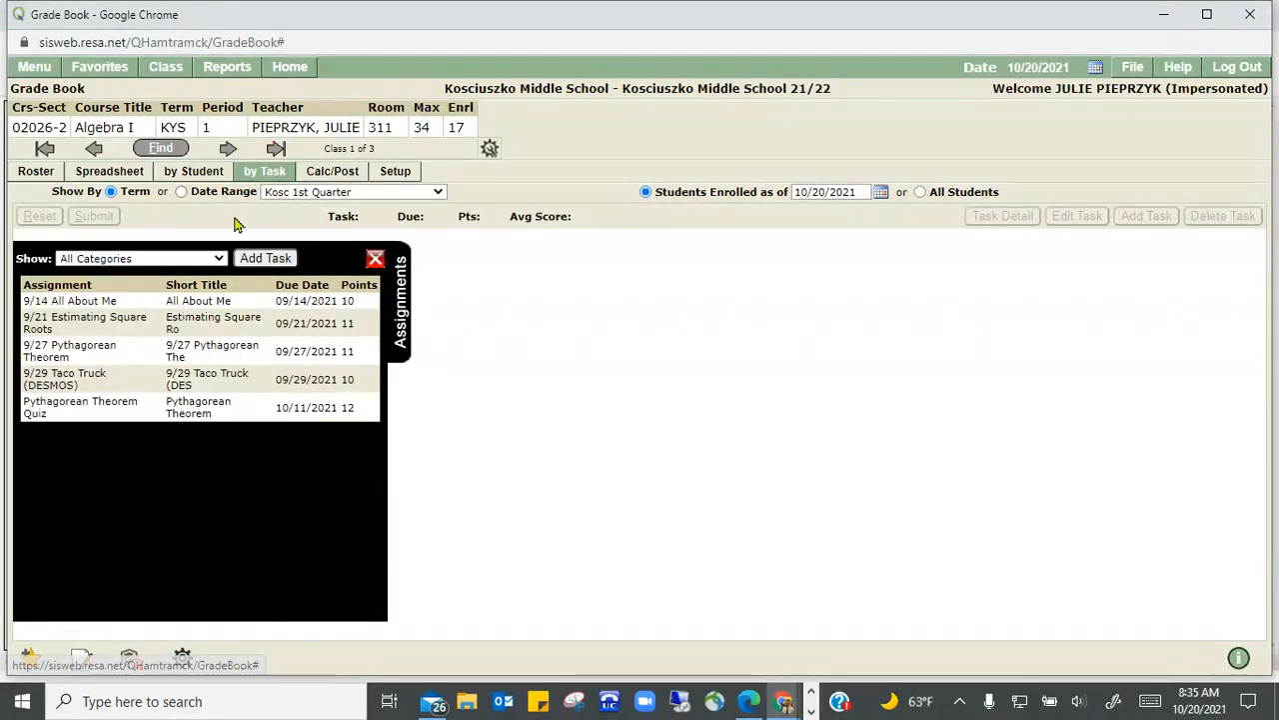
click(93, 383)
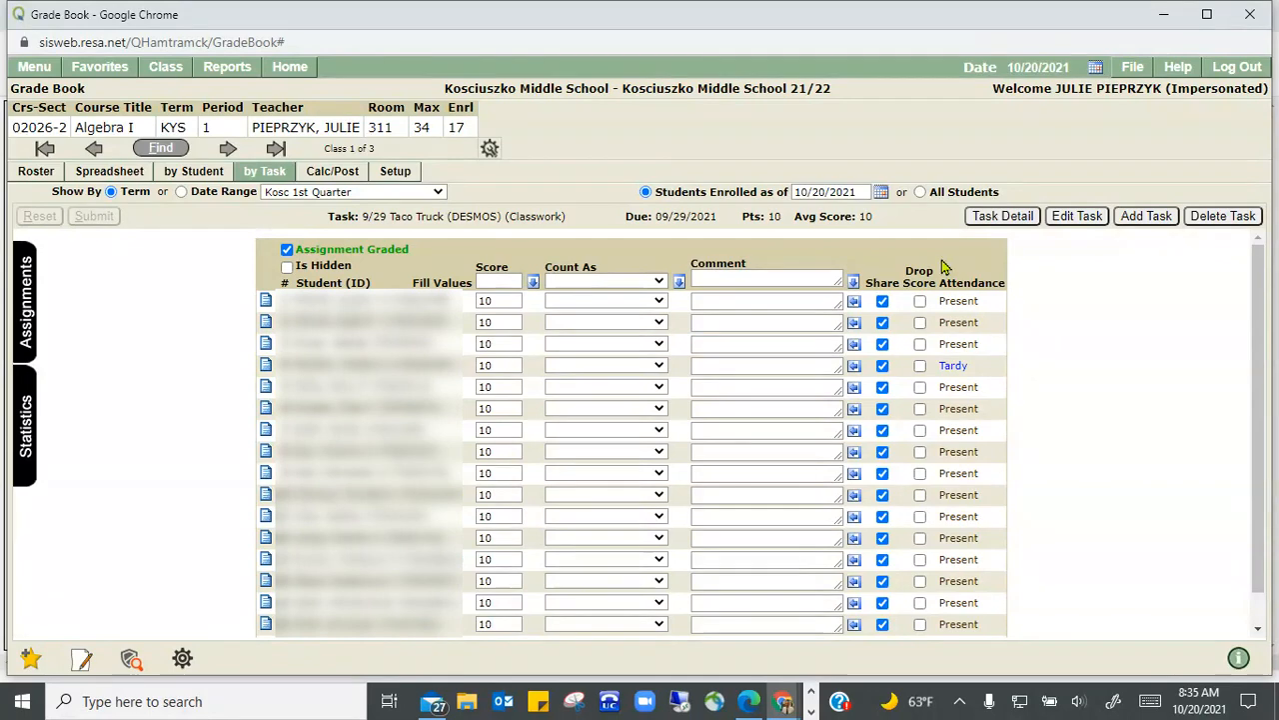
View the Calc/Post functions and the assignments listed in the class's Setup area
click(336, 176)
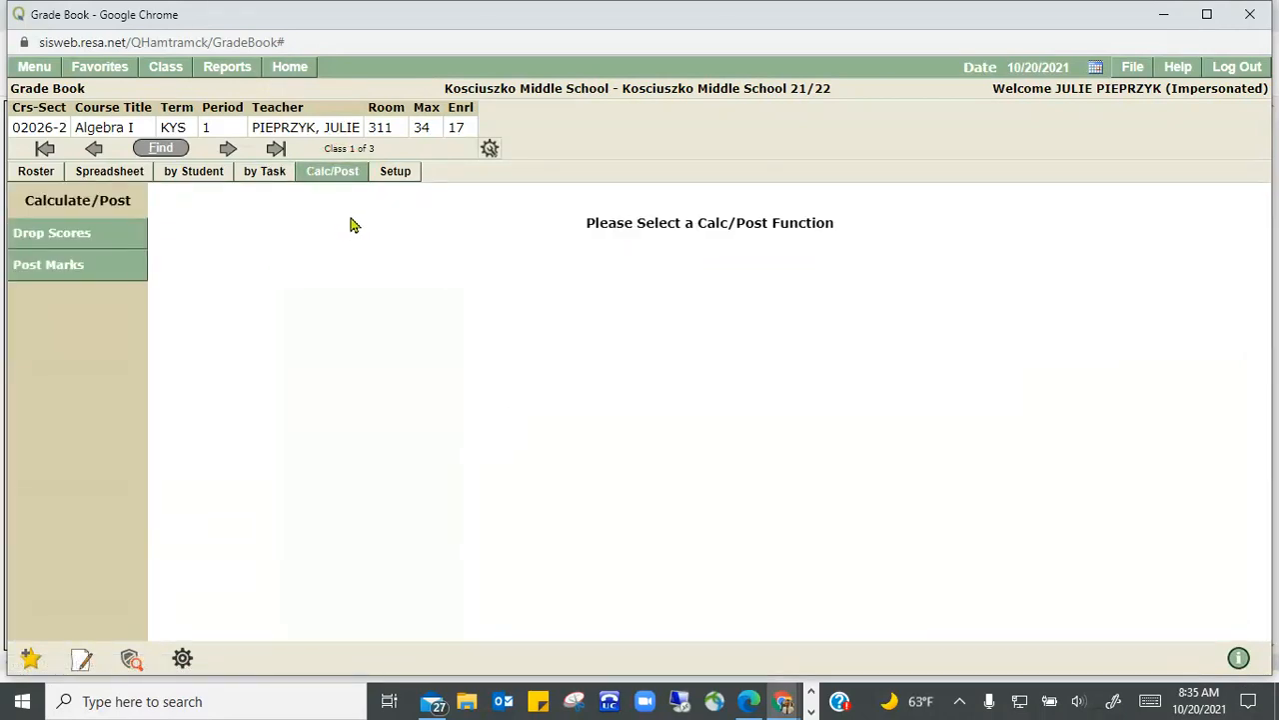
click(397, 175)
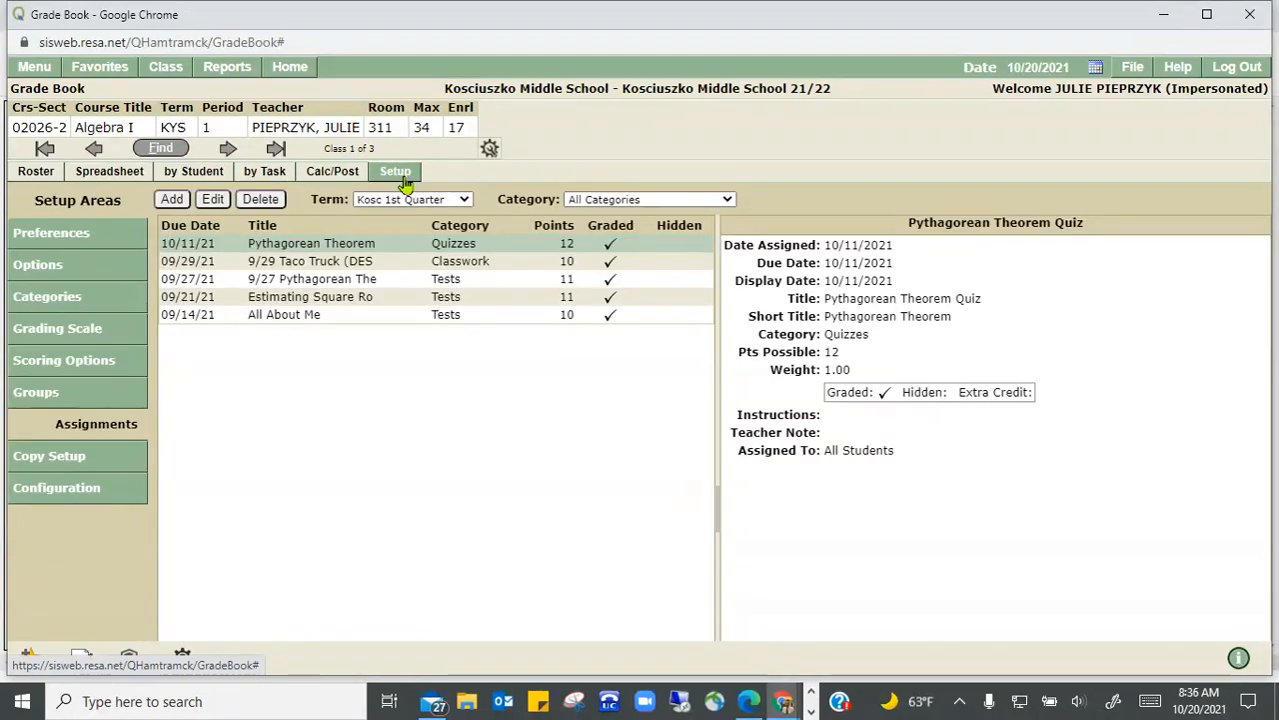